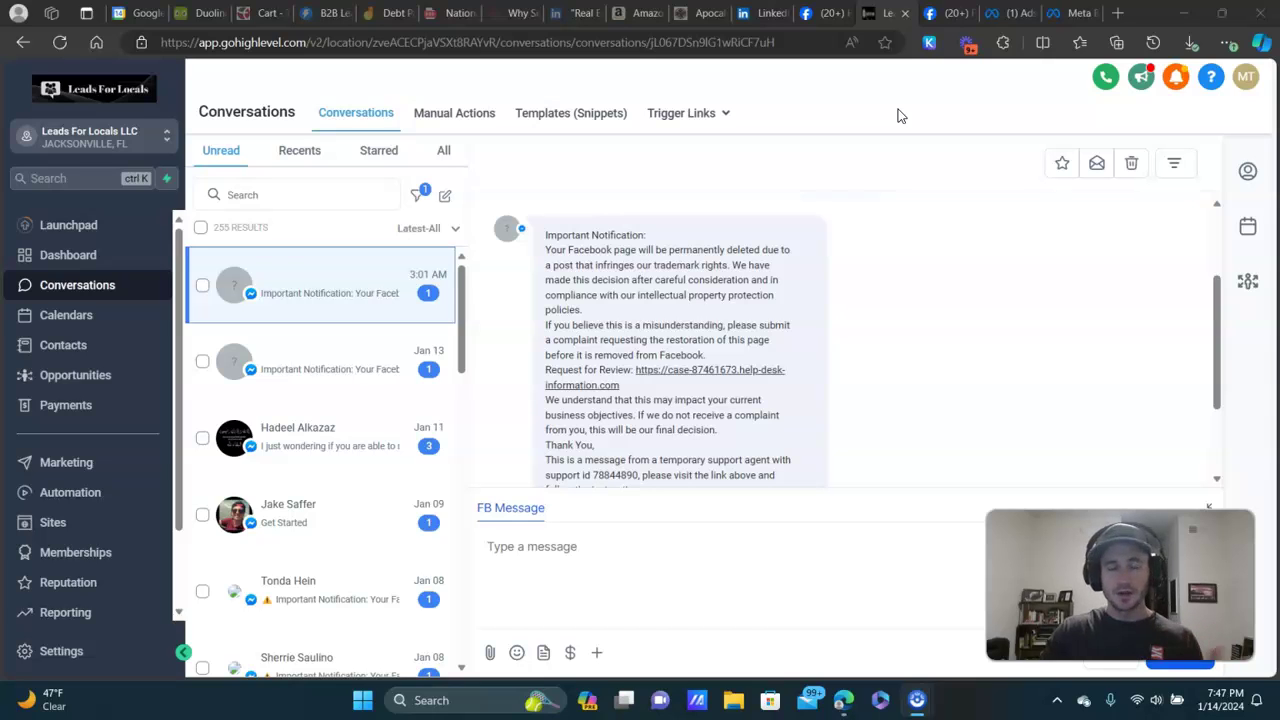
- Switch to Facebook and check in the account menu that the Leads For Locals profile is active
click(945, 14)
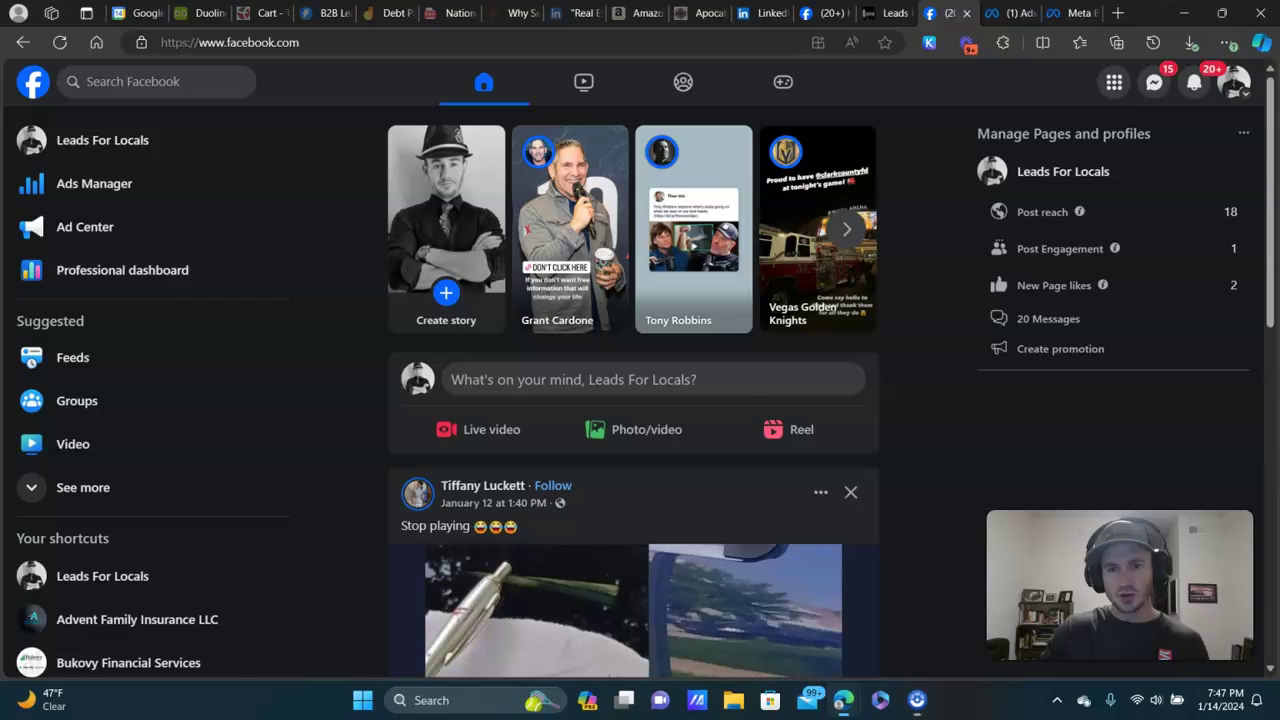
click(1236, 84)
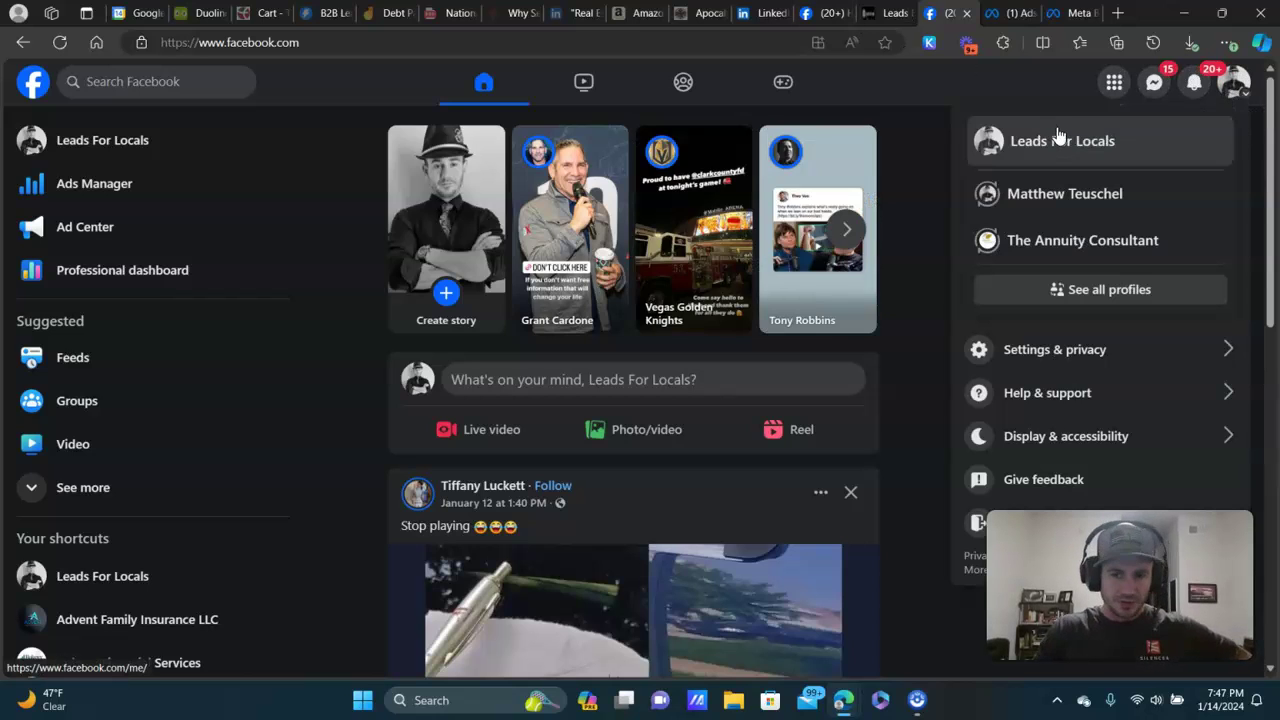
click(898, 92)
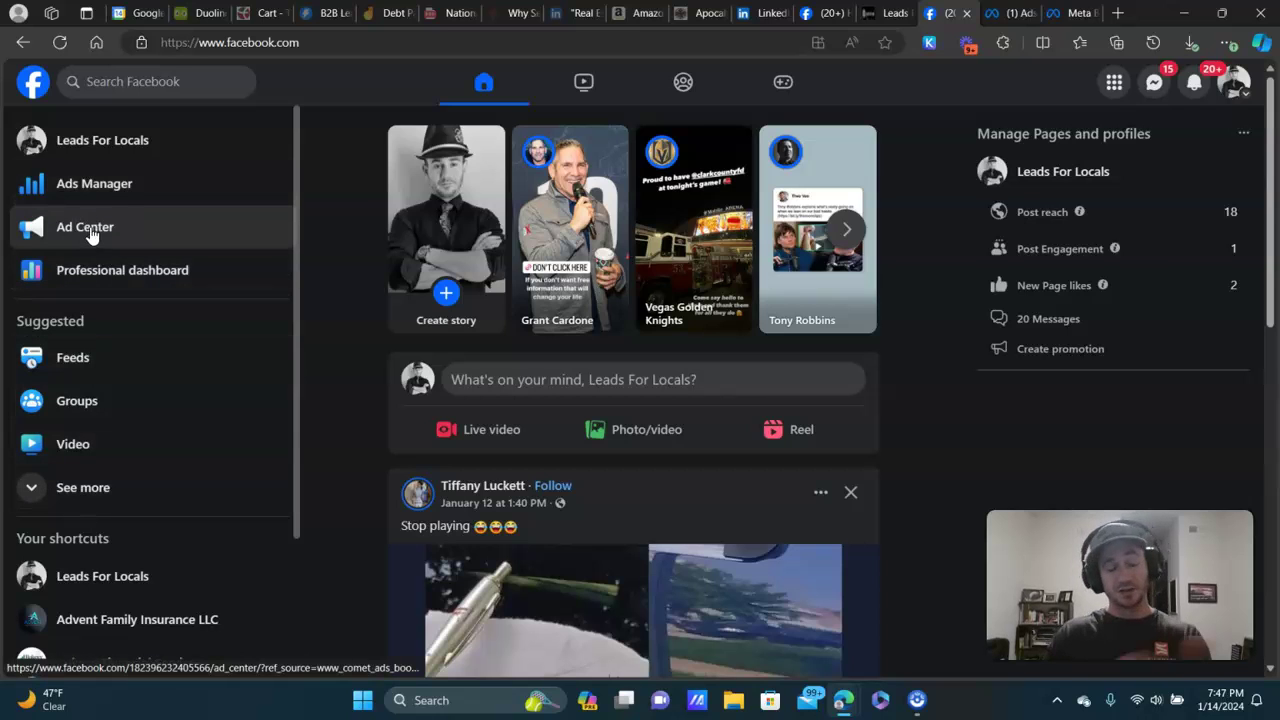
- Expand Facebook's full list of shortcuts, look through it and open Ads Manager
click(72, 490)
scroll(127, 380, down, 1)
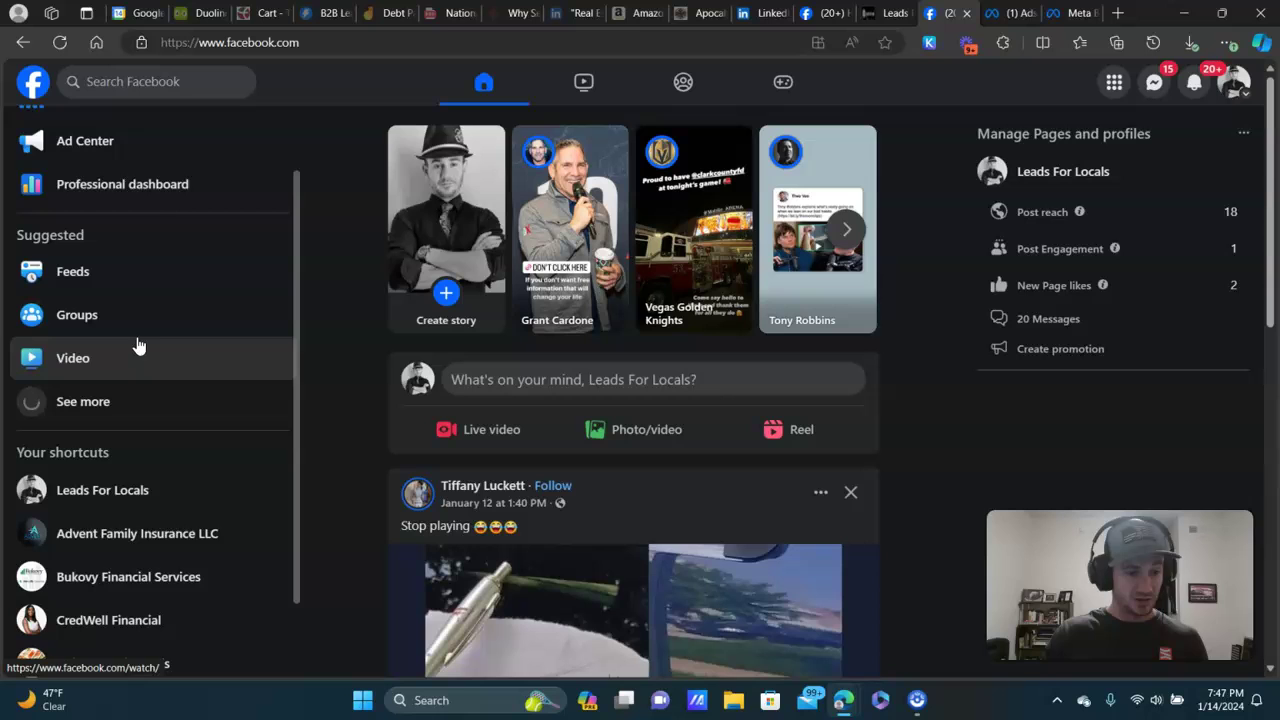
scroll(135, 300, down, 3)
scroll(151, 251, up, 4)
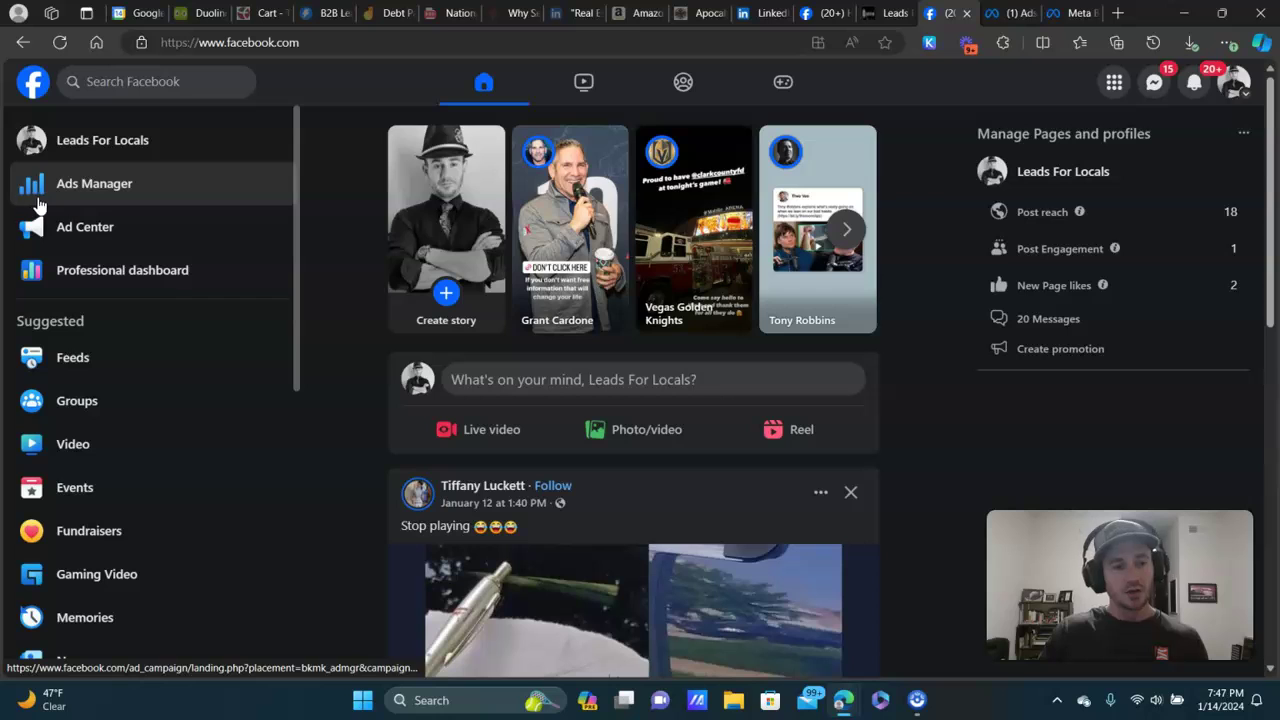
click(196, 183)
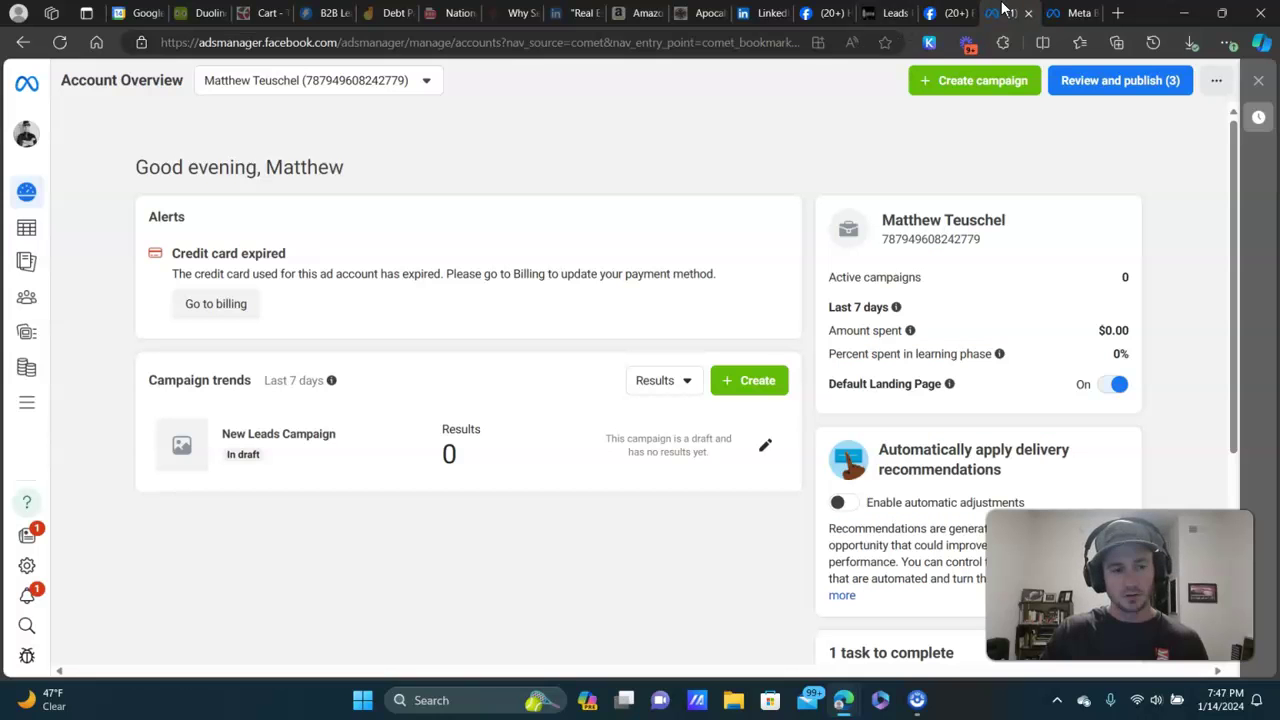
- Go from Ads Manager to Meta Business Suite by way of the complete tool list
mouse_move(29, 412)
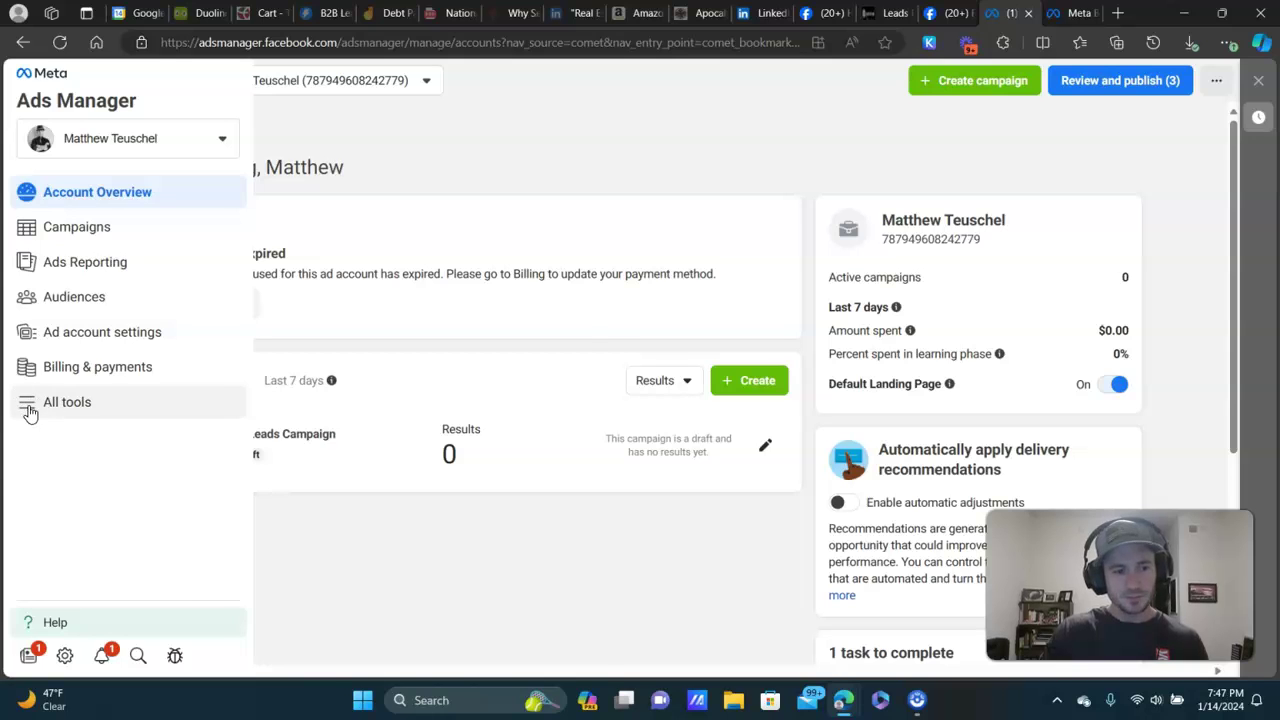
click(29, 412)
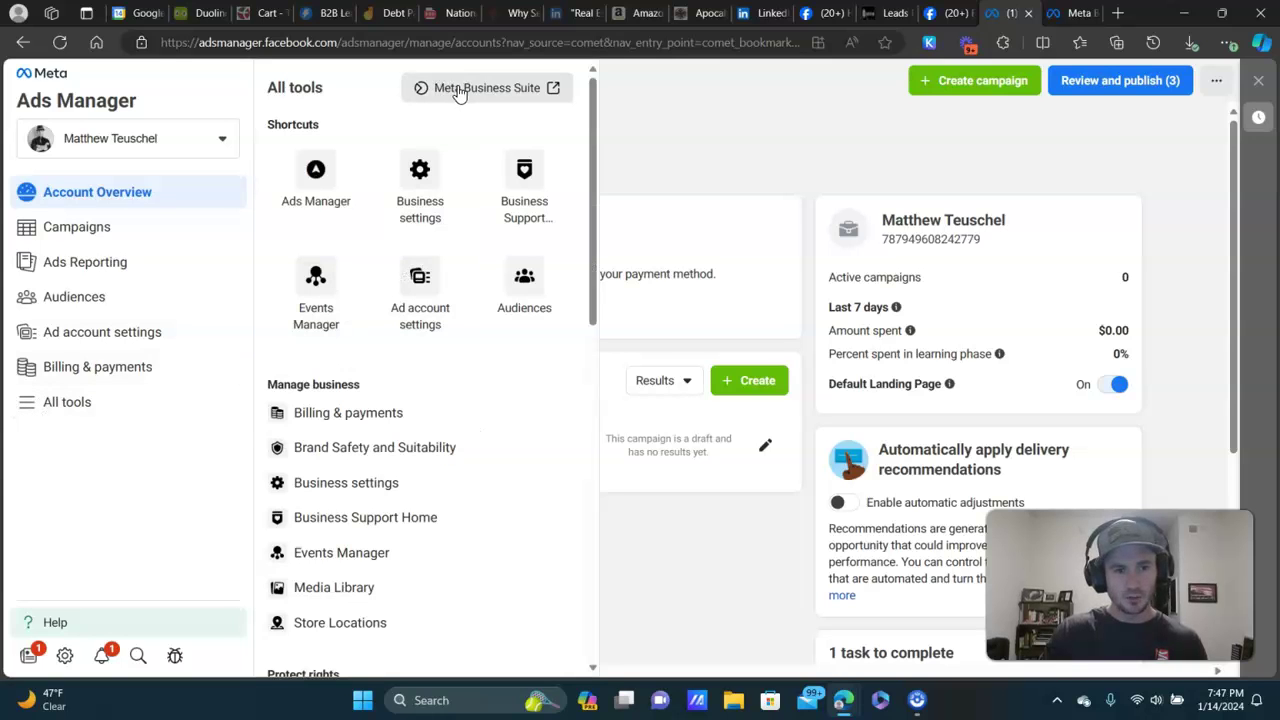
click(505, 90)
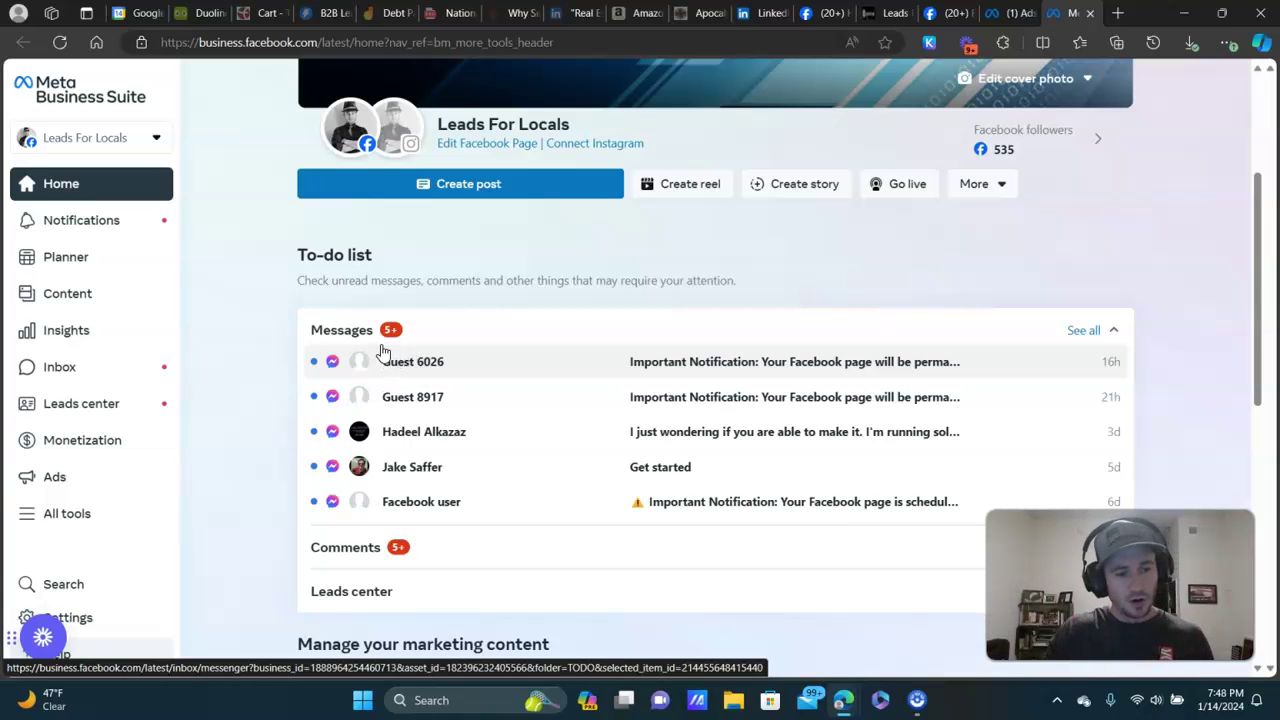
- Open the Leads For Locals page's Inbox in Meta Business Suite and look over the flagged guest message
click(56, 370)
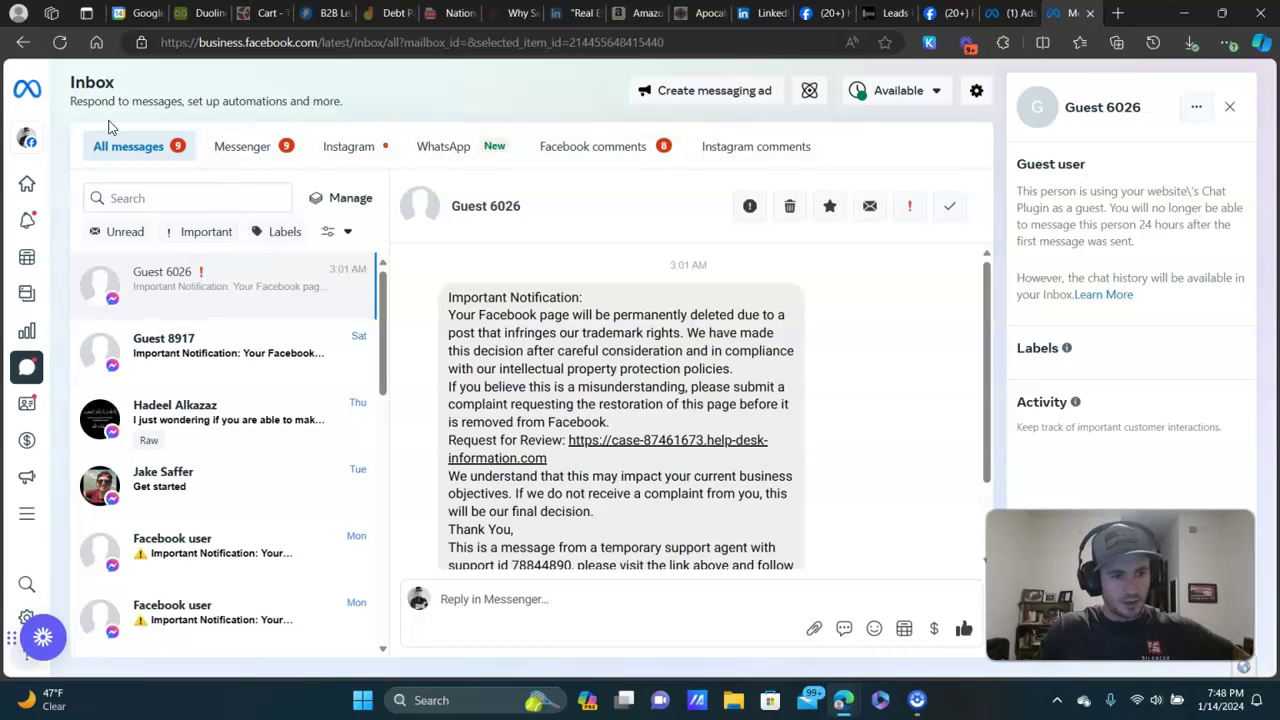
mouse_move(17, 261)
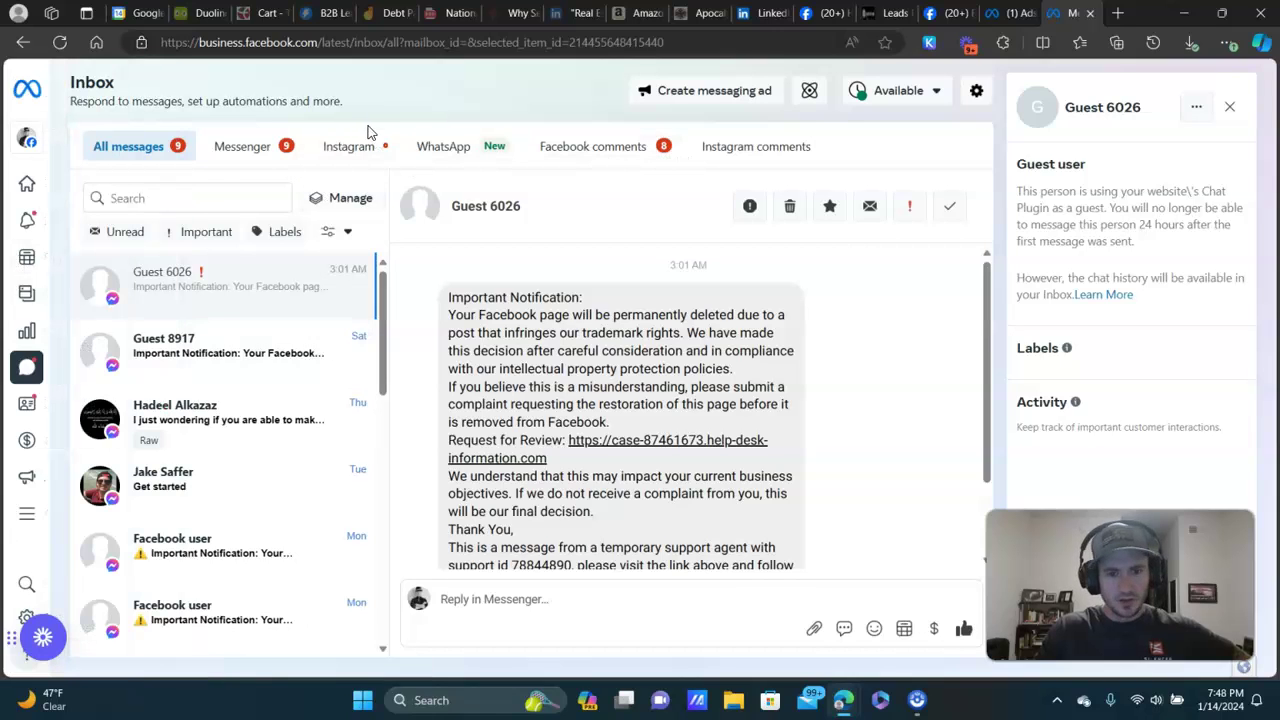
mouse_move(14, 592)
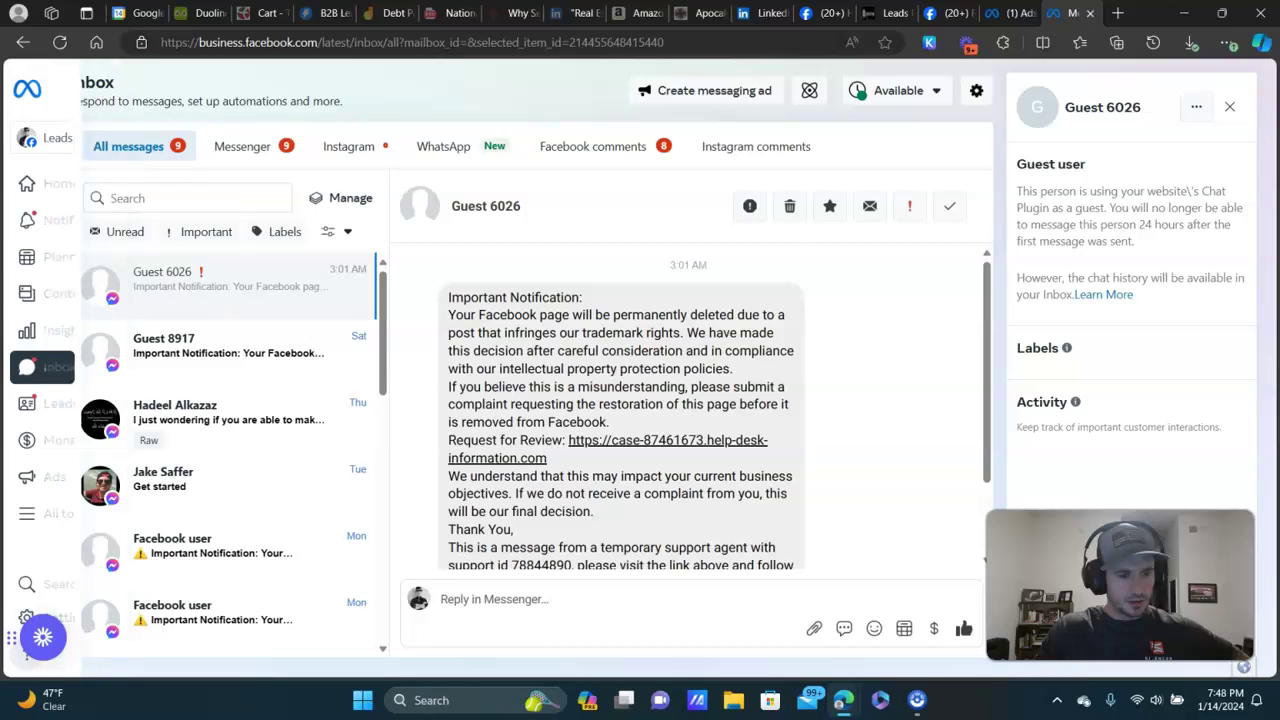
scroll(617, 290, down, 1)
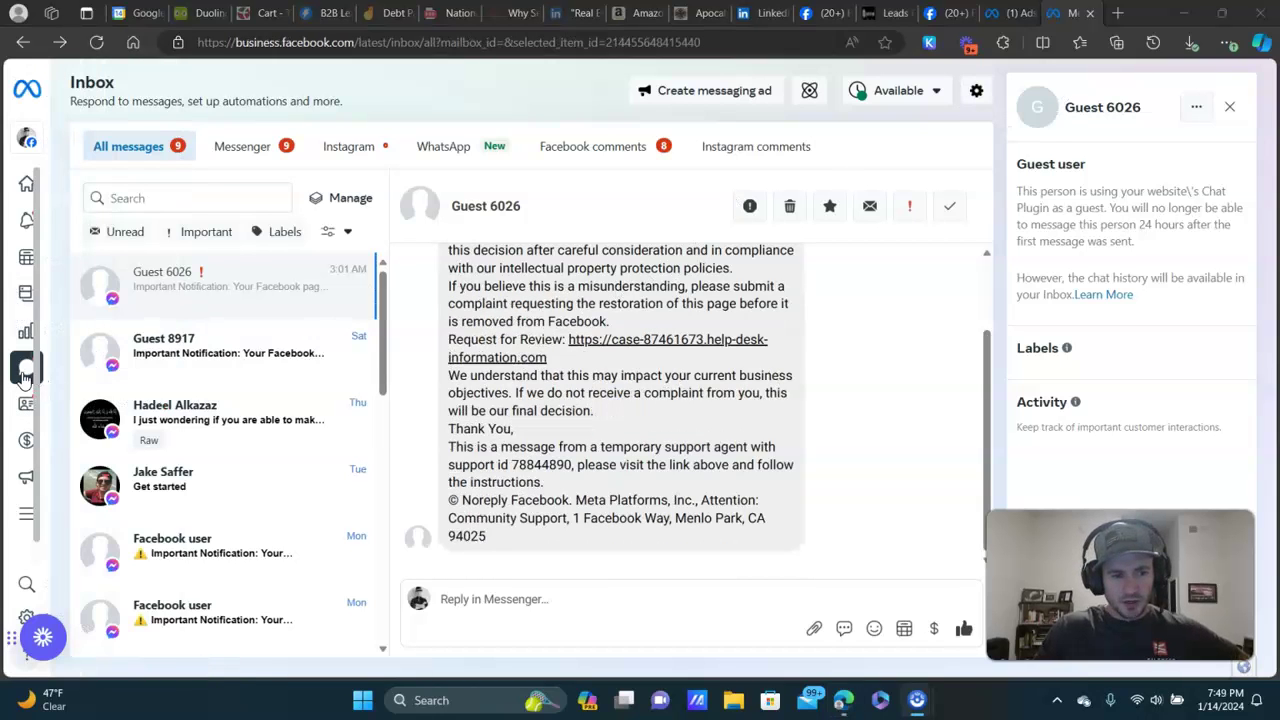
mouse_move(60, 370)
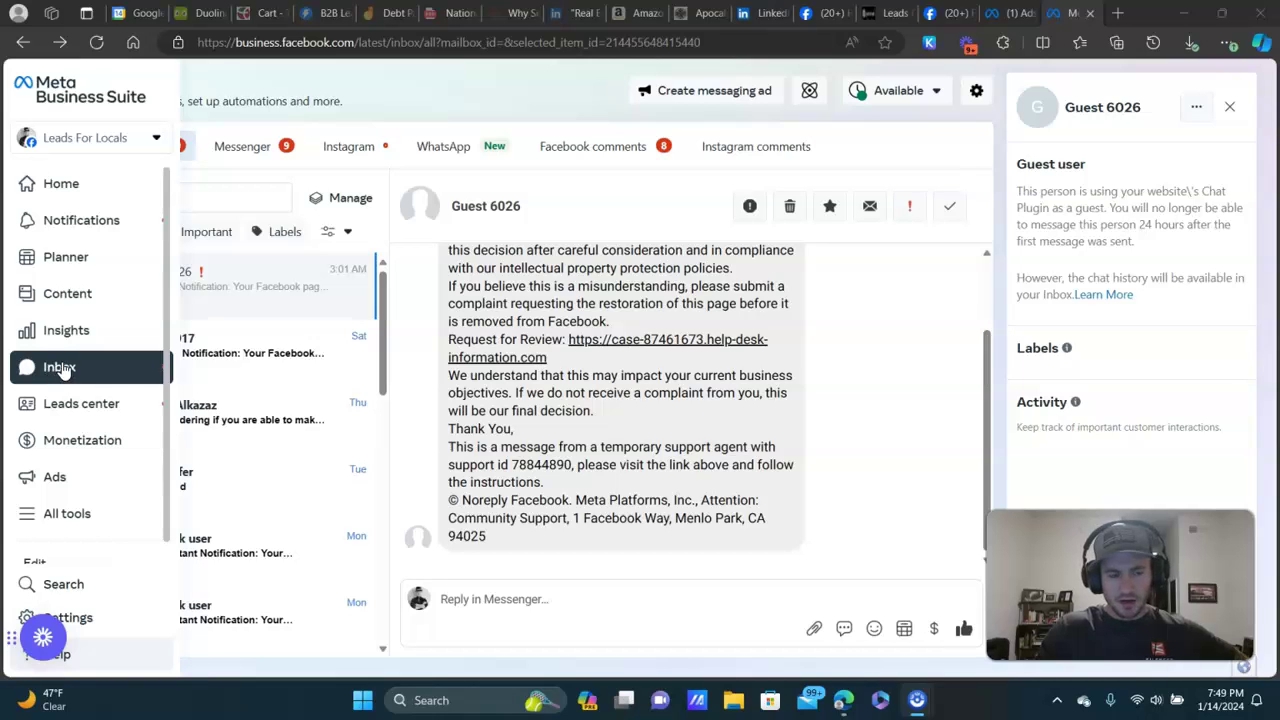
- Open the Chat Plugin section of the Inbox settings and expand its customization options
click(977, 93)
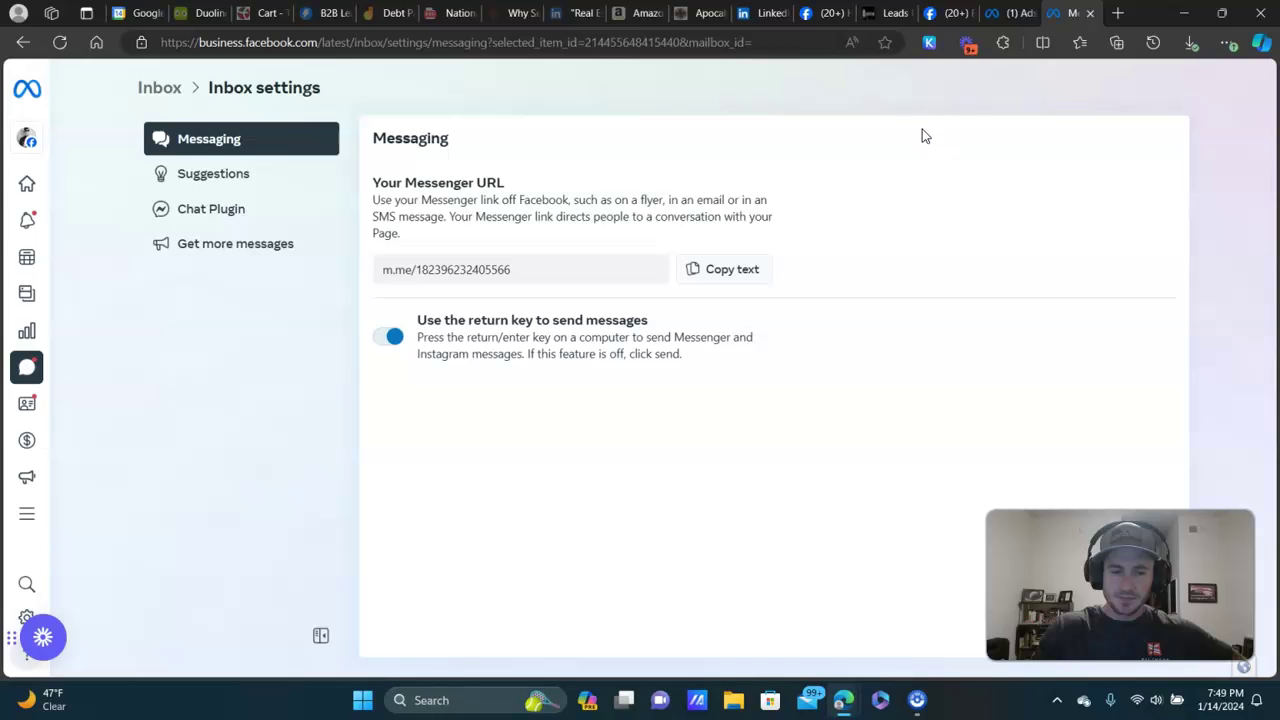
click(206, 218)
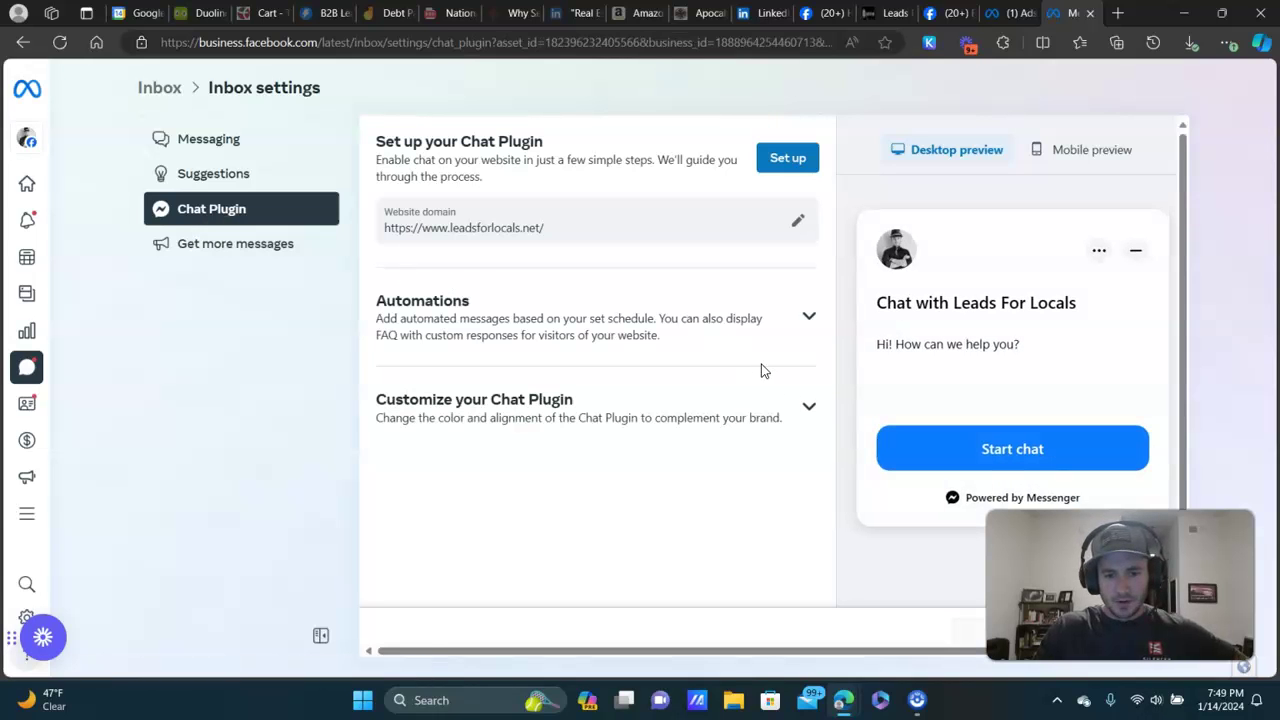
click(809, 406)
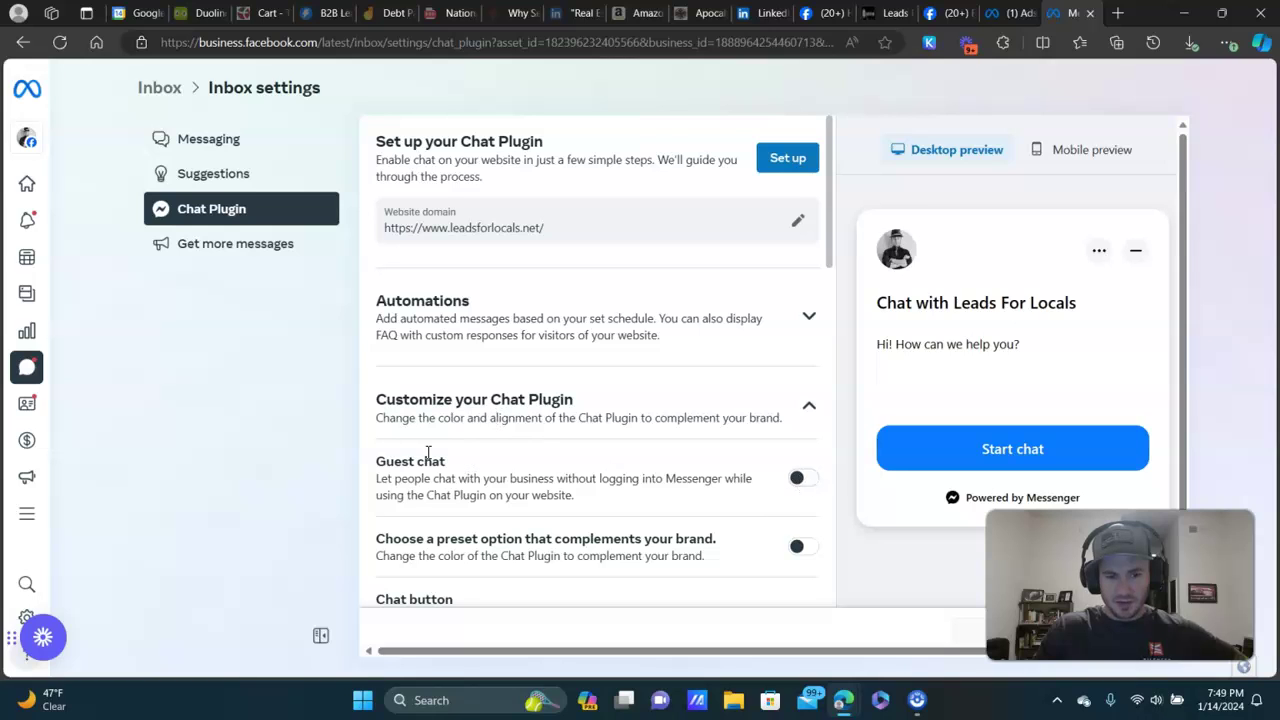
- Switch the Chat Plugin's Guest chat option on and back off, and review the options below it
click(796, 480)
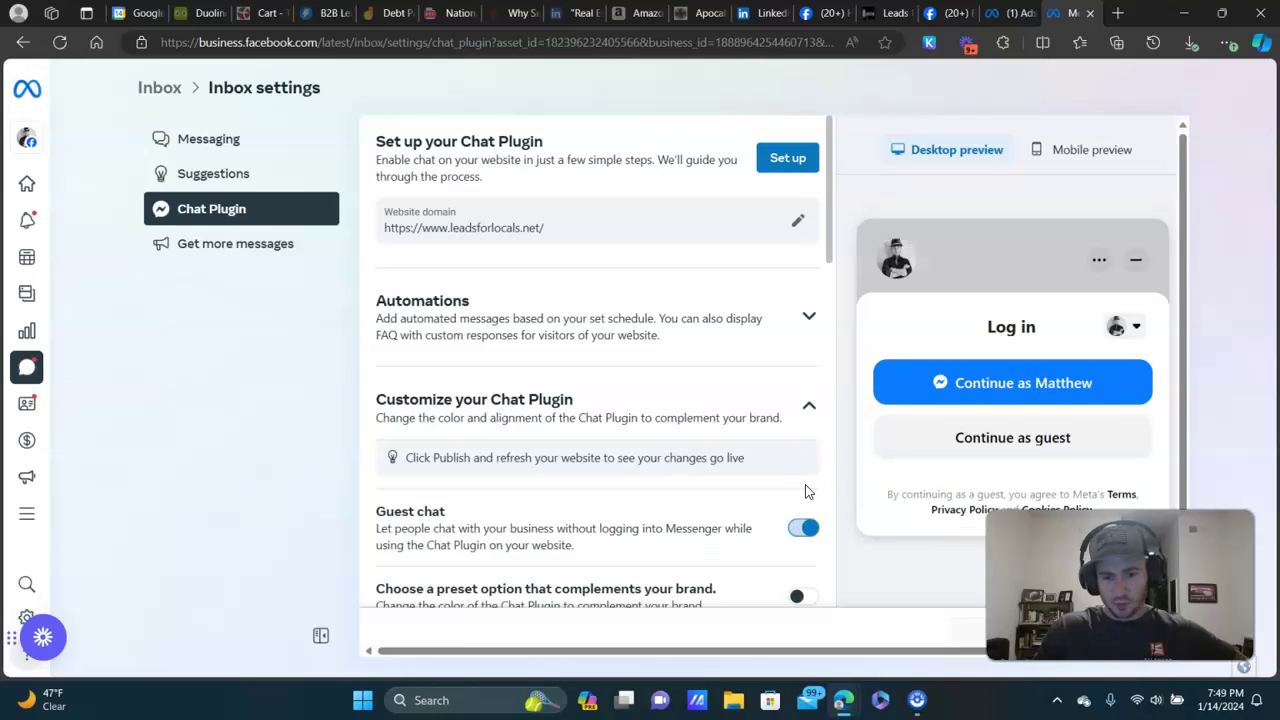
scroll(720, 420, down, 2)
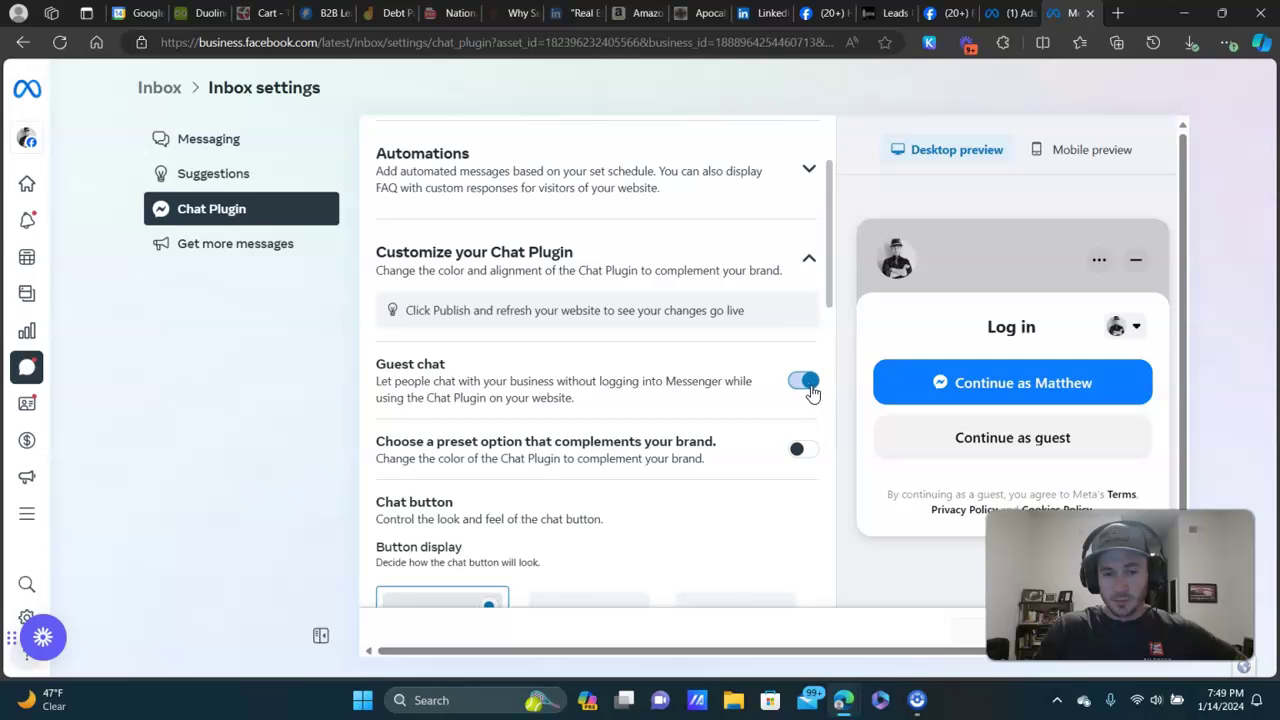
click(805, 381)
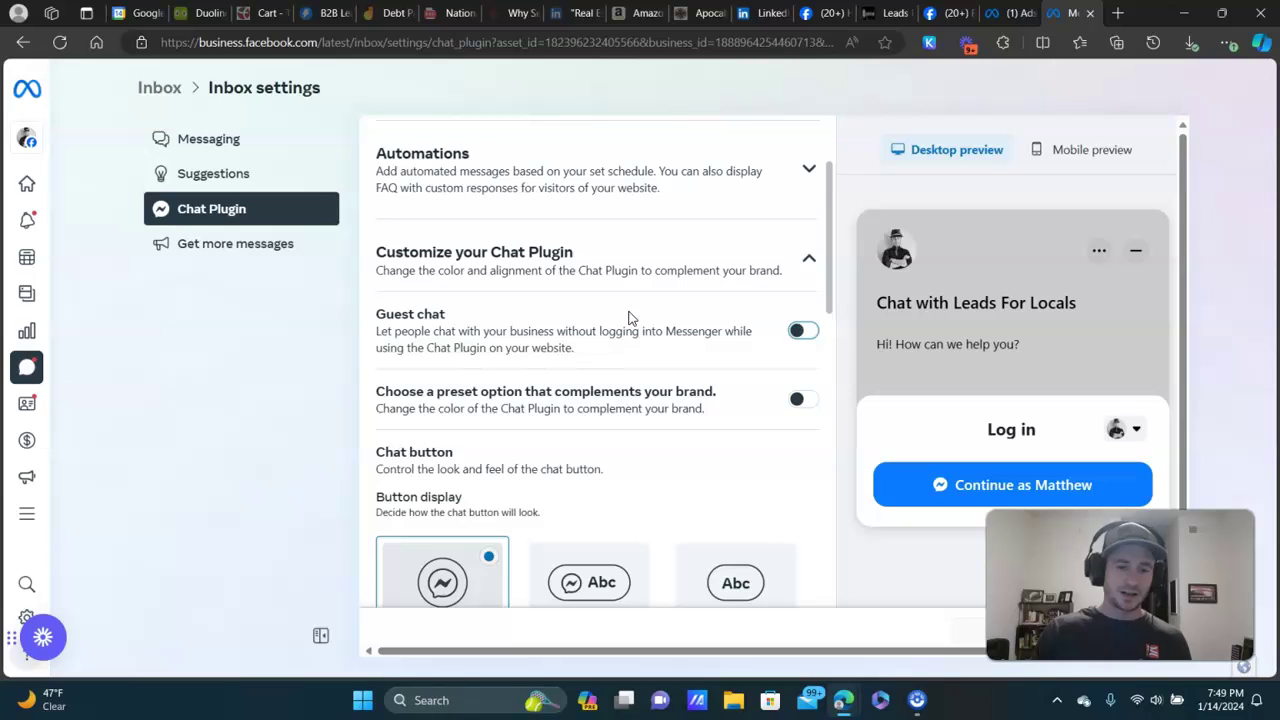
scroll(575, 262, down, 2)
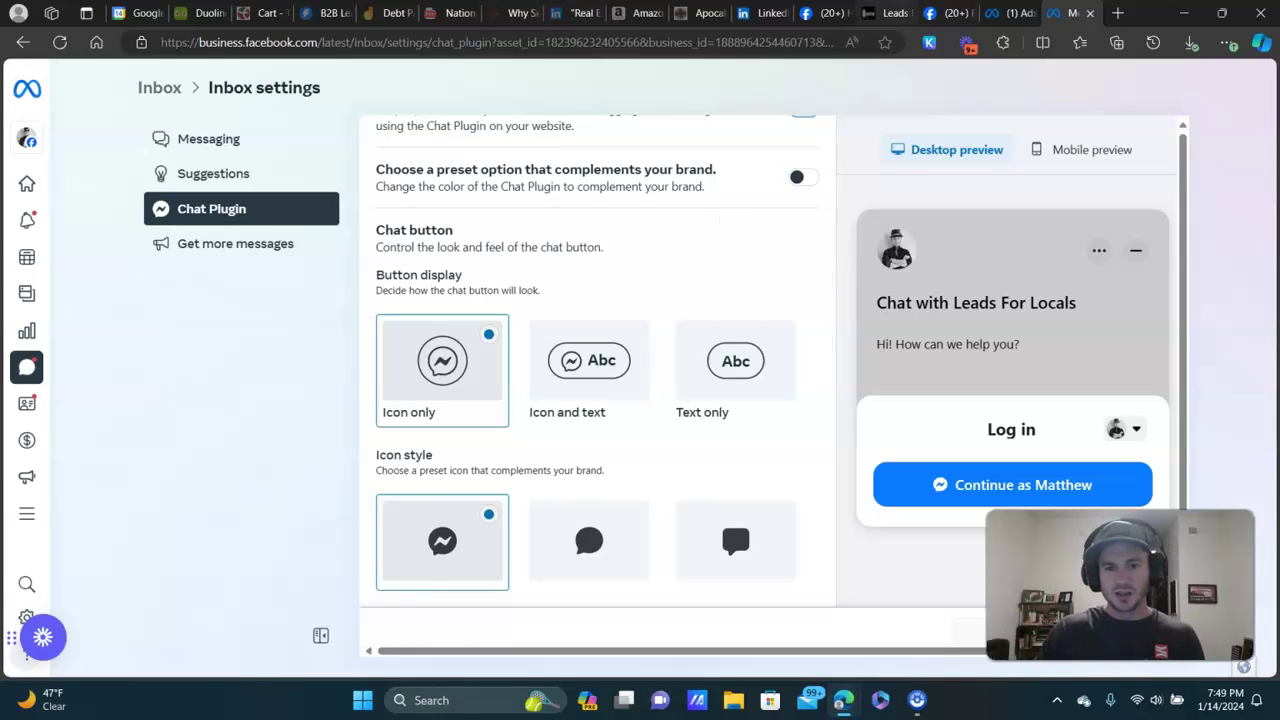
- Switch to the GoHighLevel account and create a new workflow in its automations
click(887, 14)
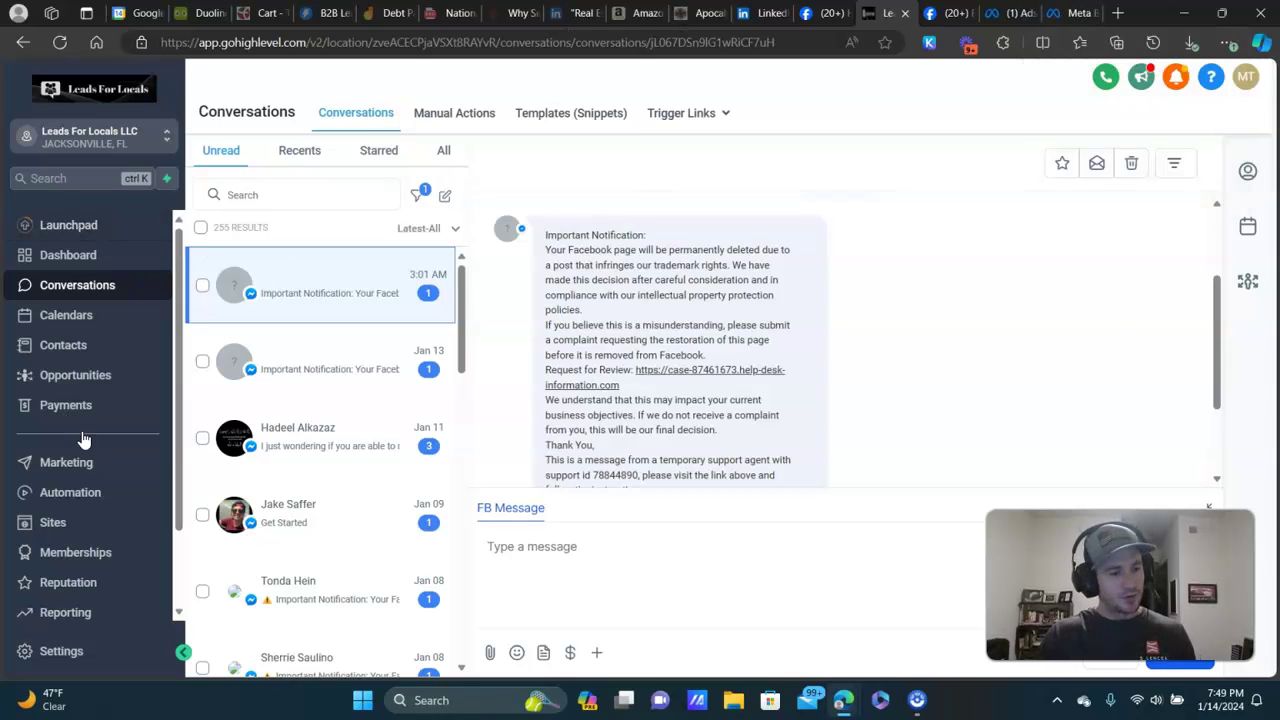
click(72, 496)
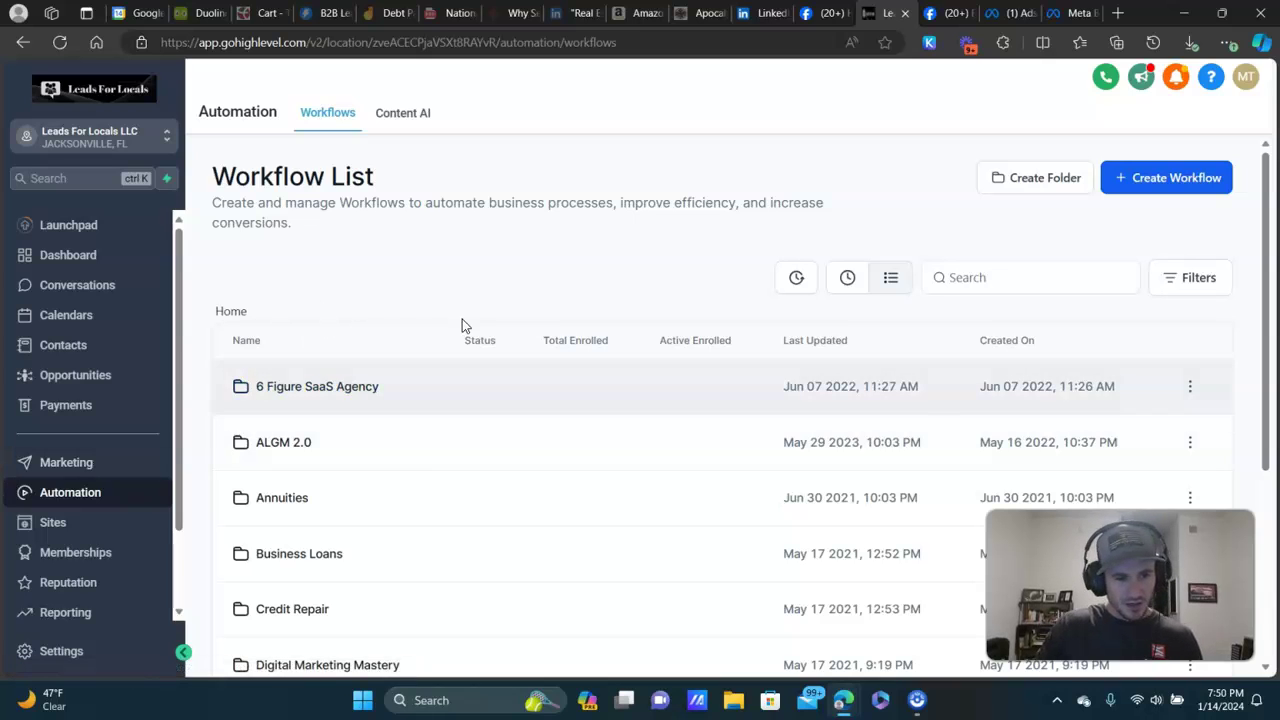
click(1148, 179)
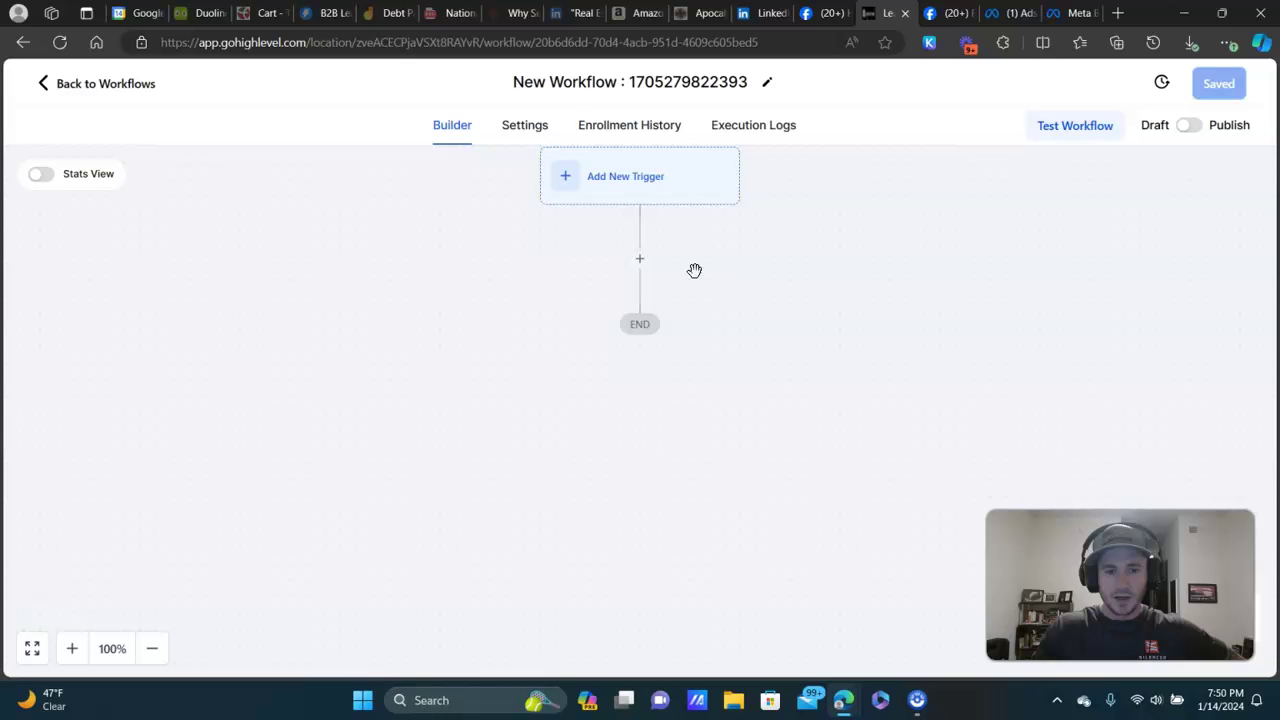
- Add a Customer Replied trigger to the new workflow, finding it with the search term "customer"
click(643, 181)
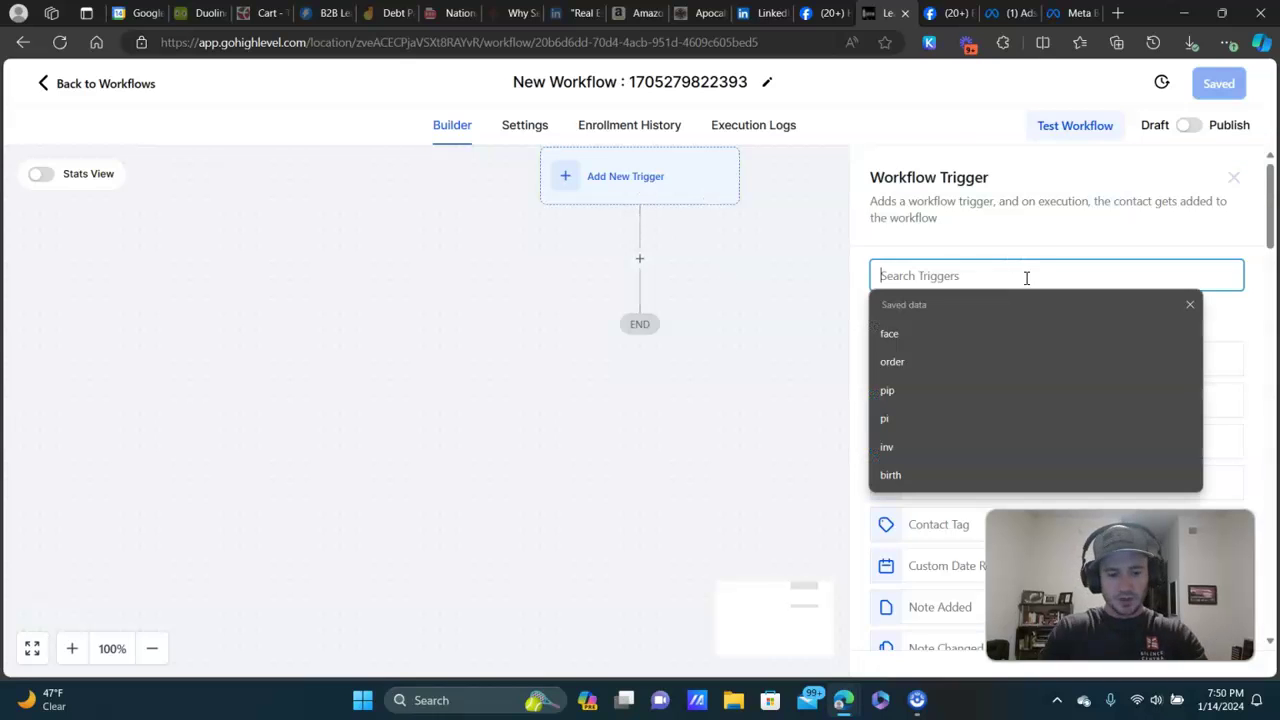
text(customer)
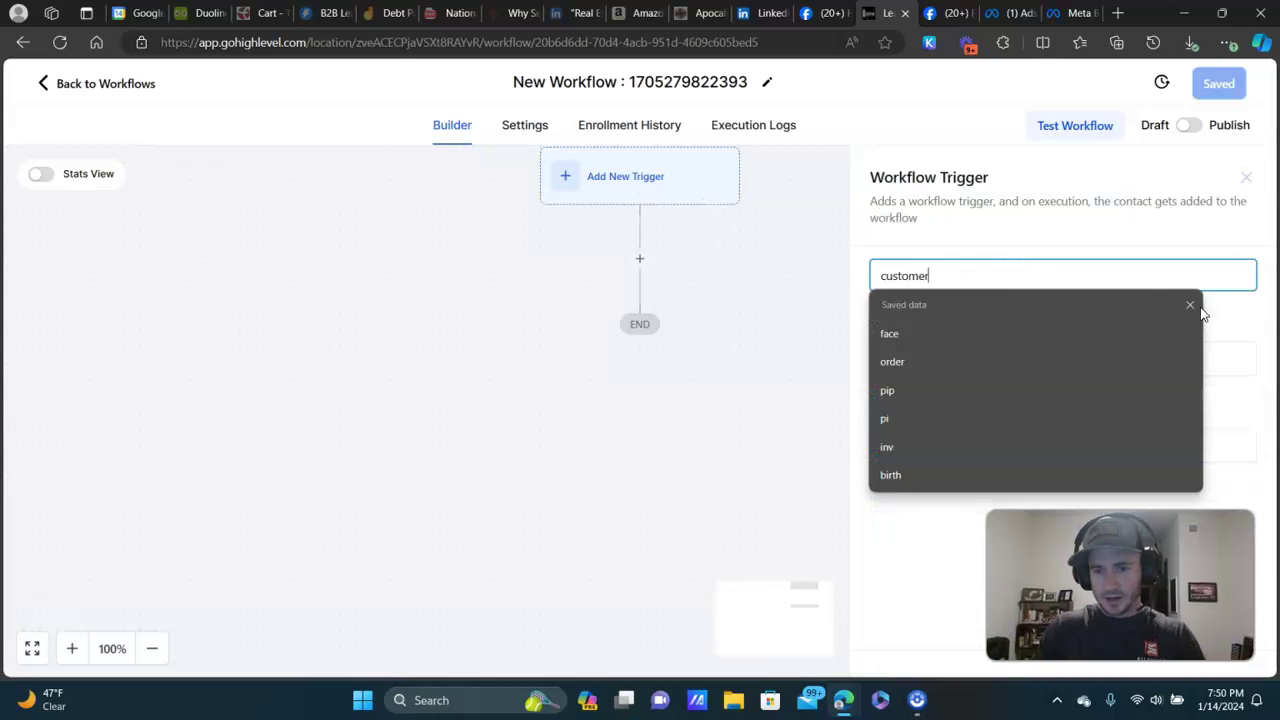
key(Escape)
click(970, 362)
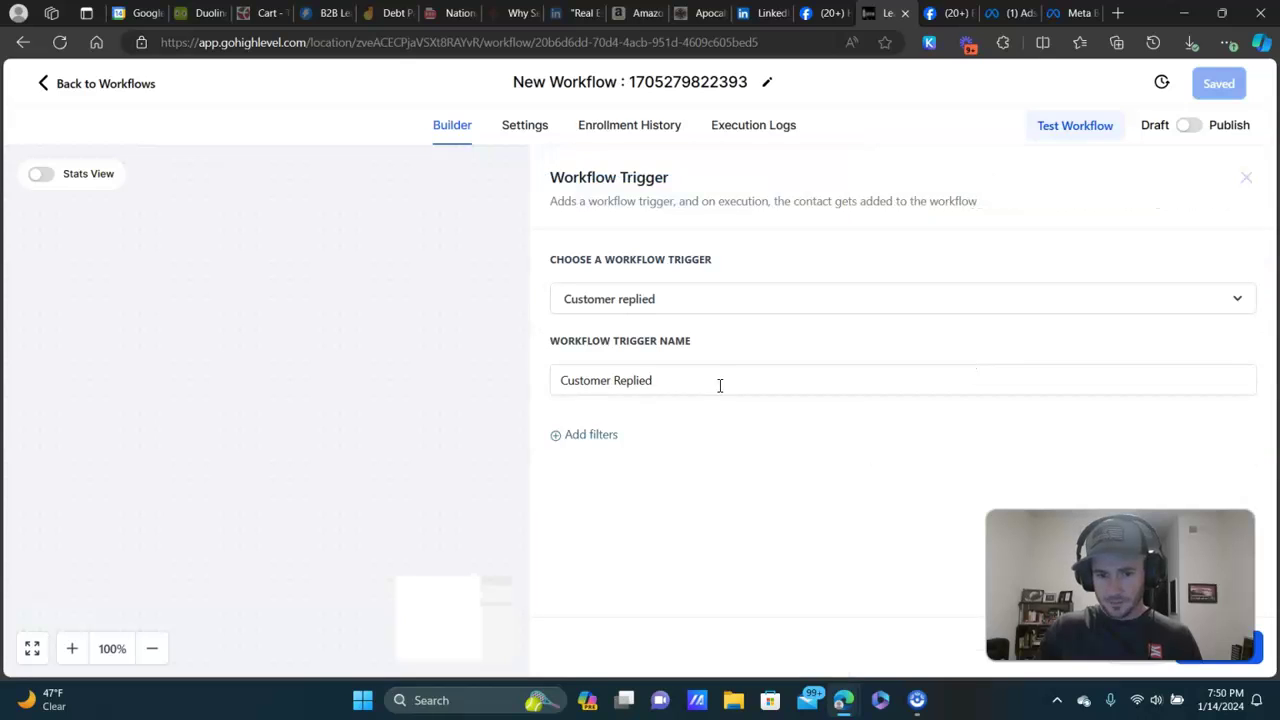
- Filter the Customer Replied trigger by reply channel Facebook Messenger and save the trigger
click(575, 444)
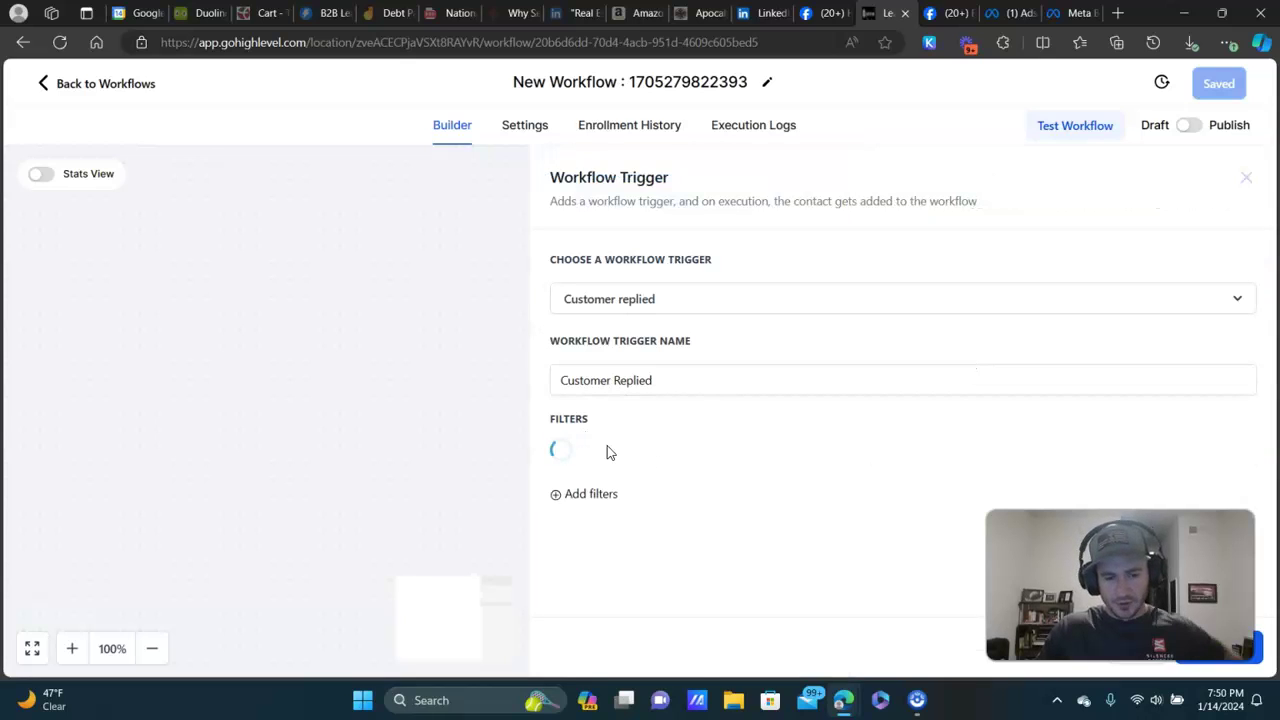
click(710, 455)
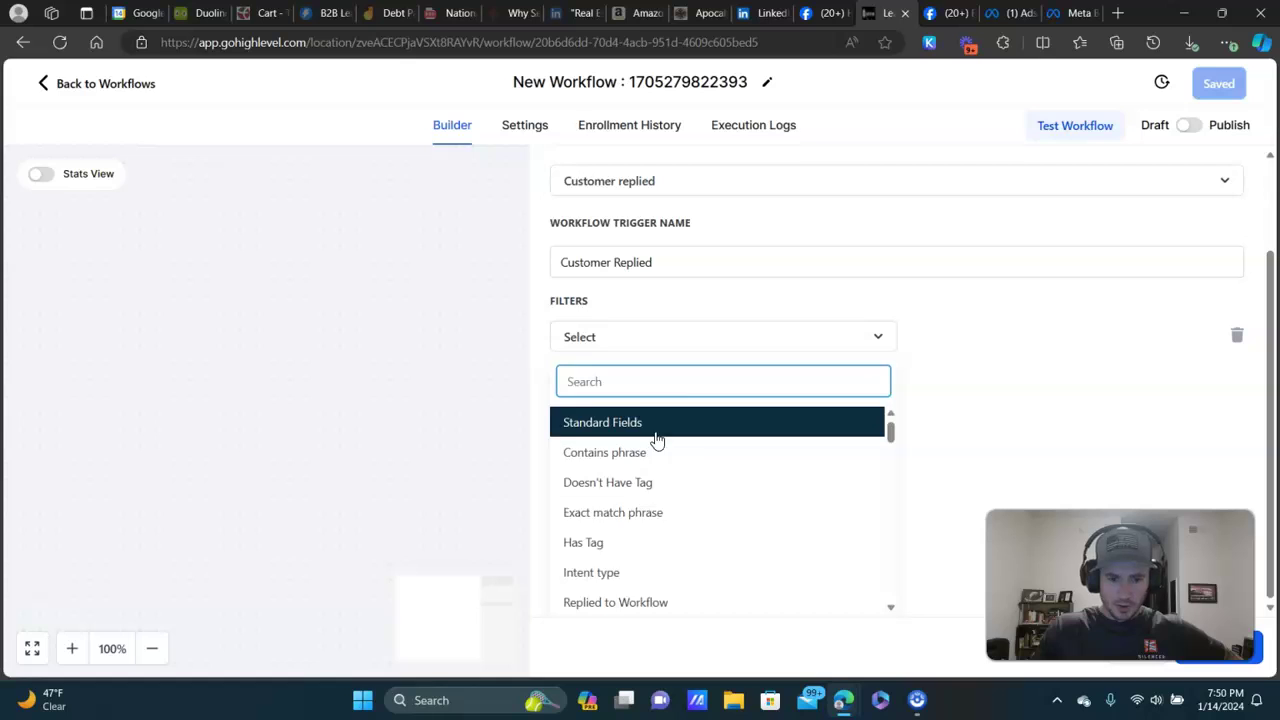
scroll(657, 437, down, 1)
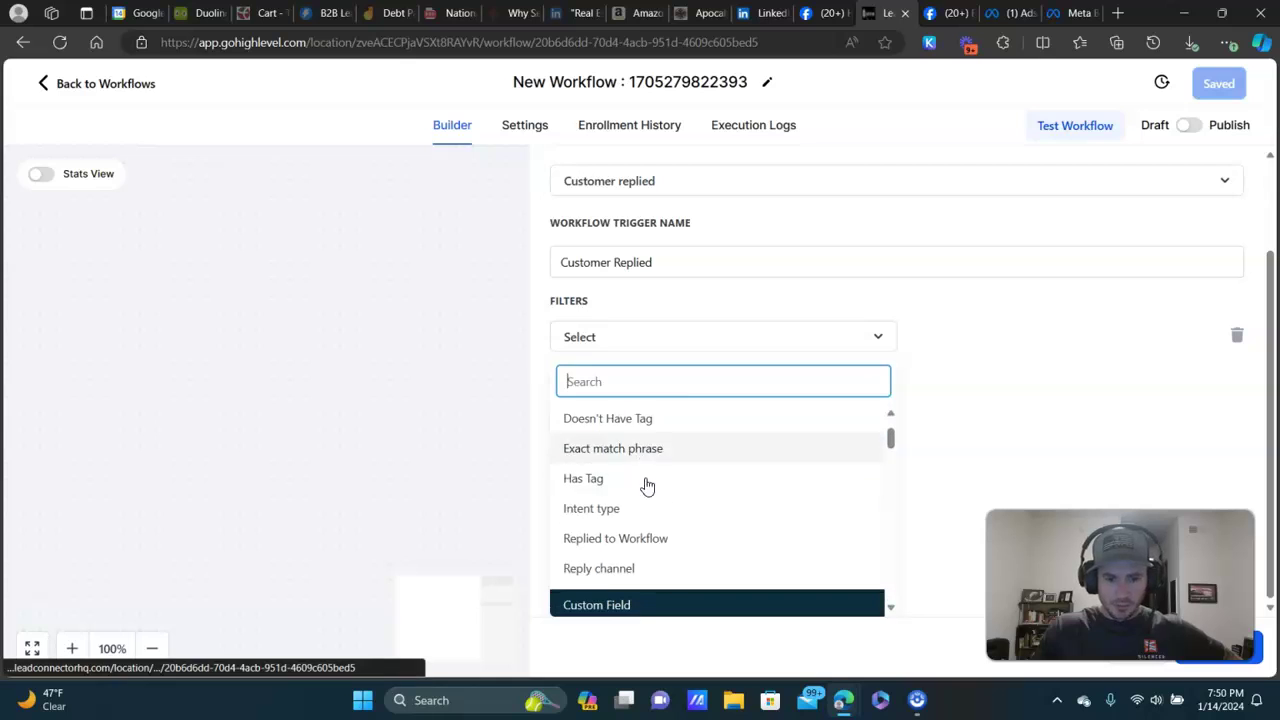
click(610, 571)
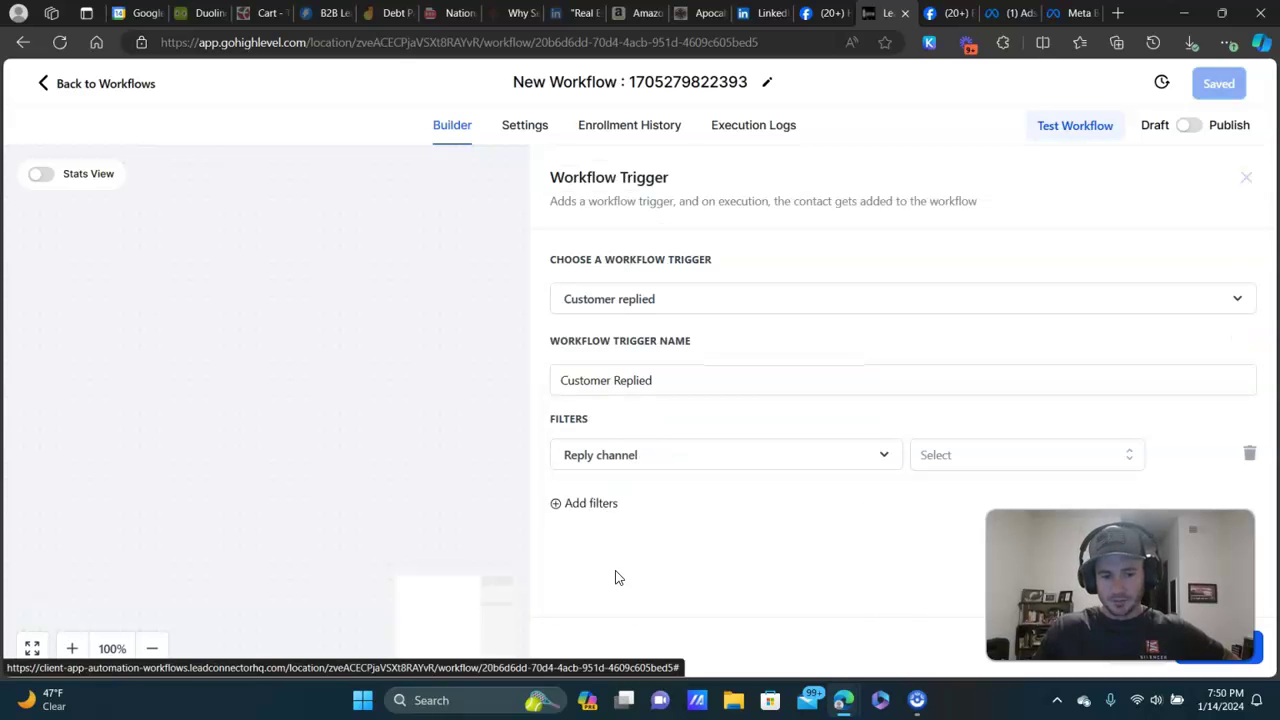
click(1011, 454)
scroll(957, 391, down, 1)
scroll(930, 478, down, 1)
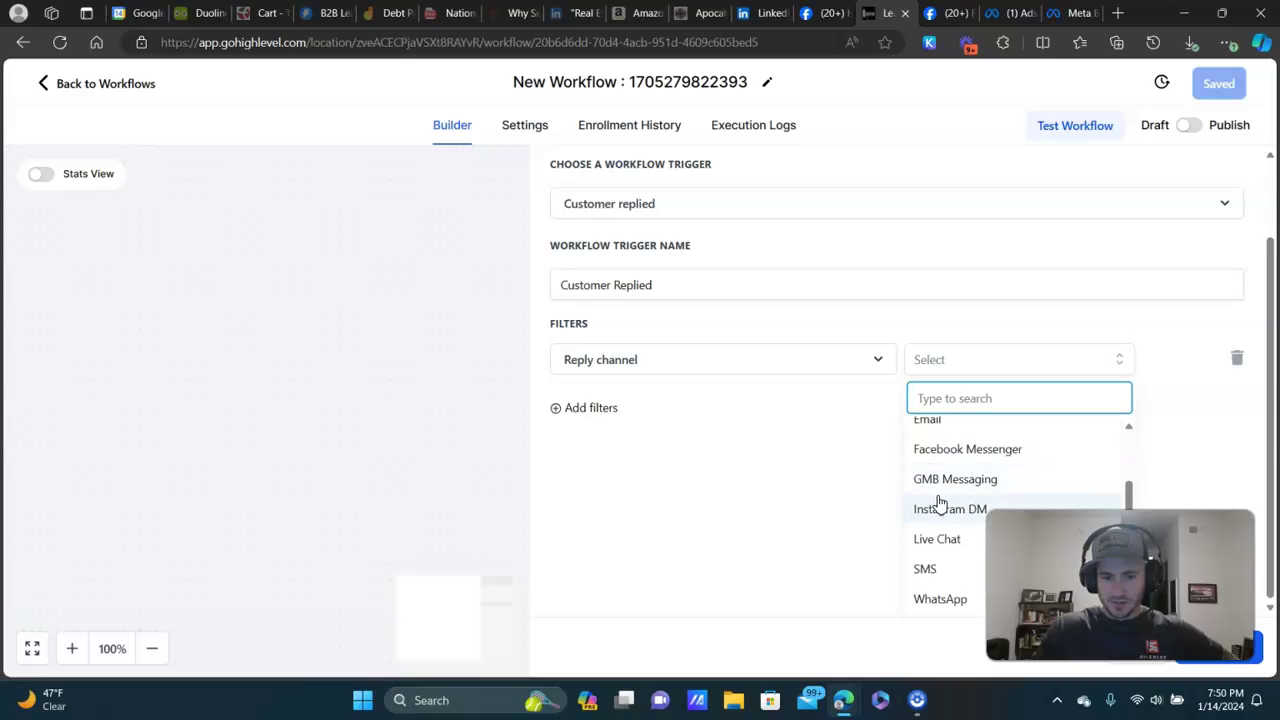
click(940, 451)
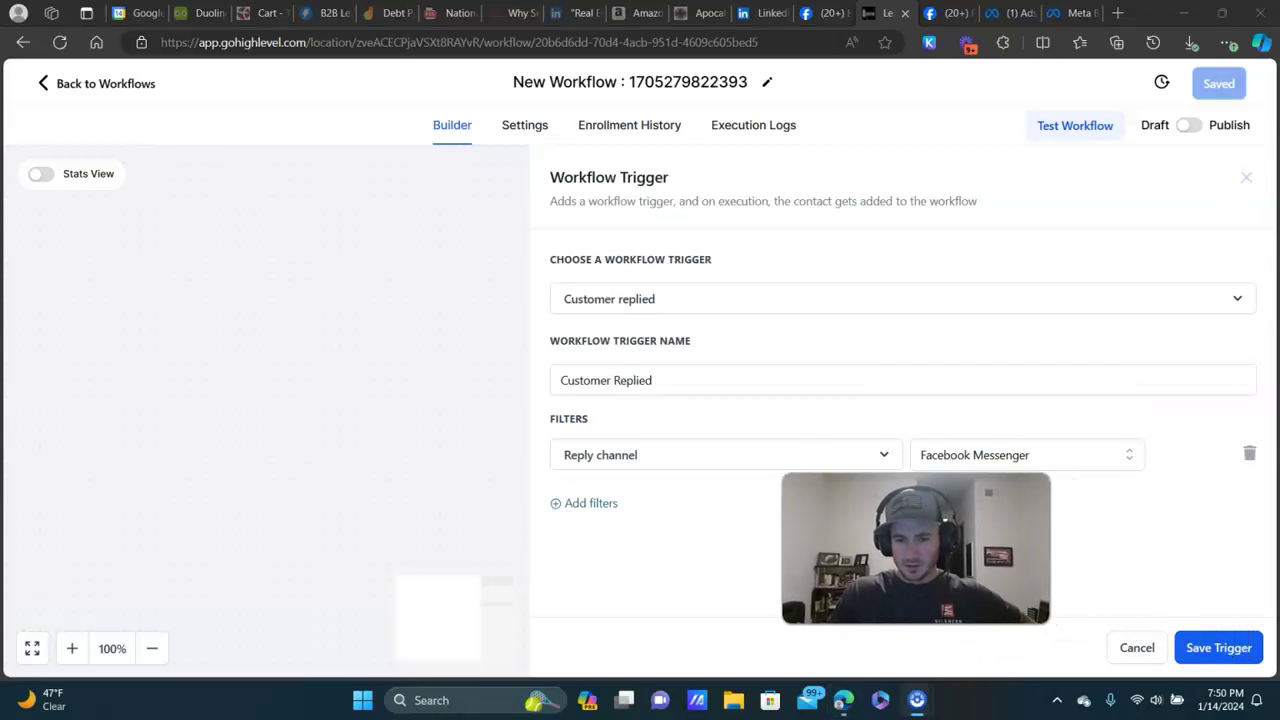
click(1240, 650)
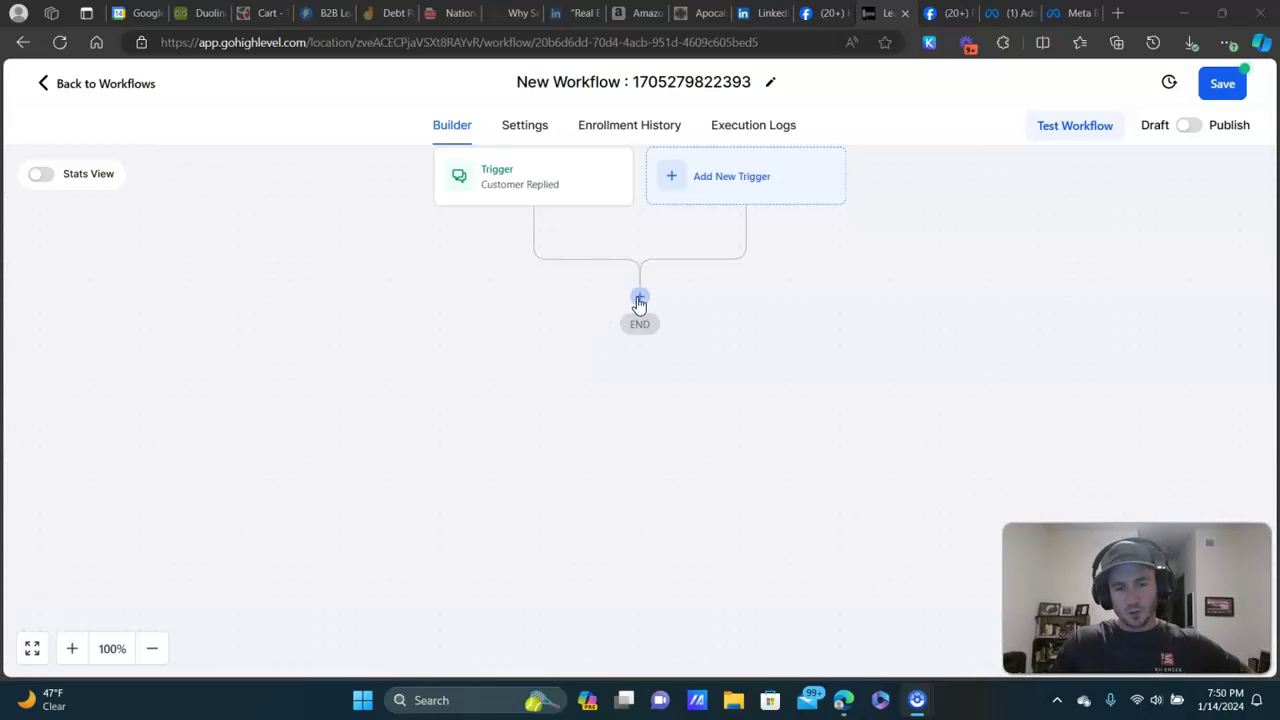
- Add an If / Else action below the trigger and name its branch "Scam Message"
click(639, 303)
text(if)
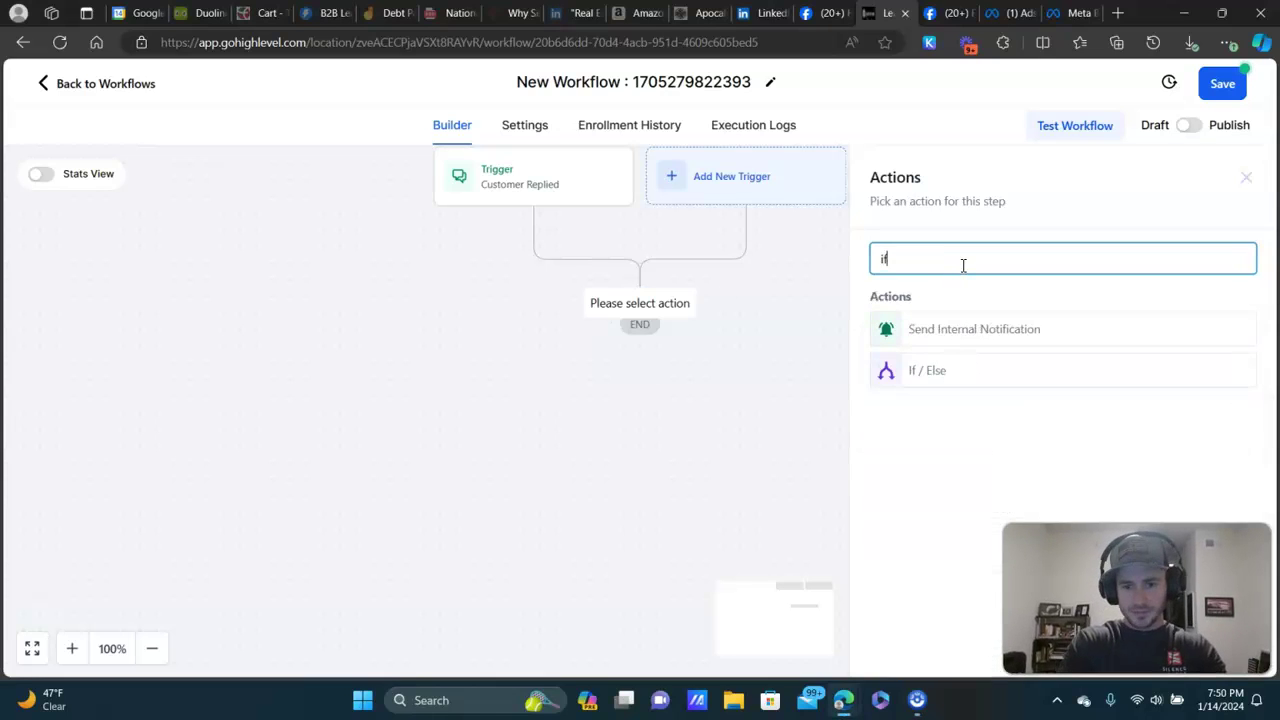
click(922, 371)
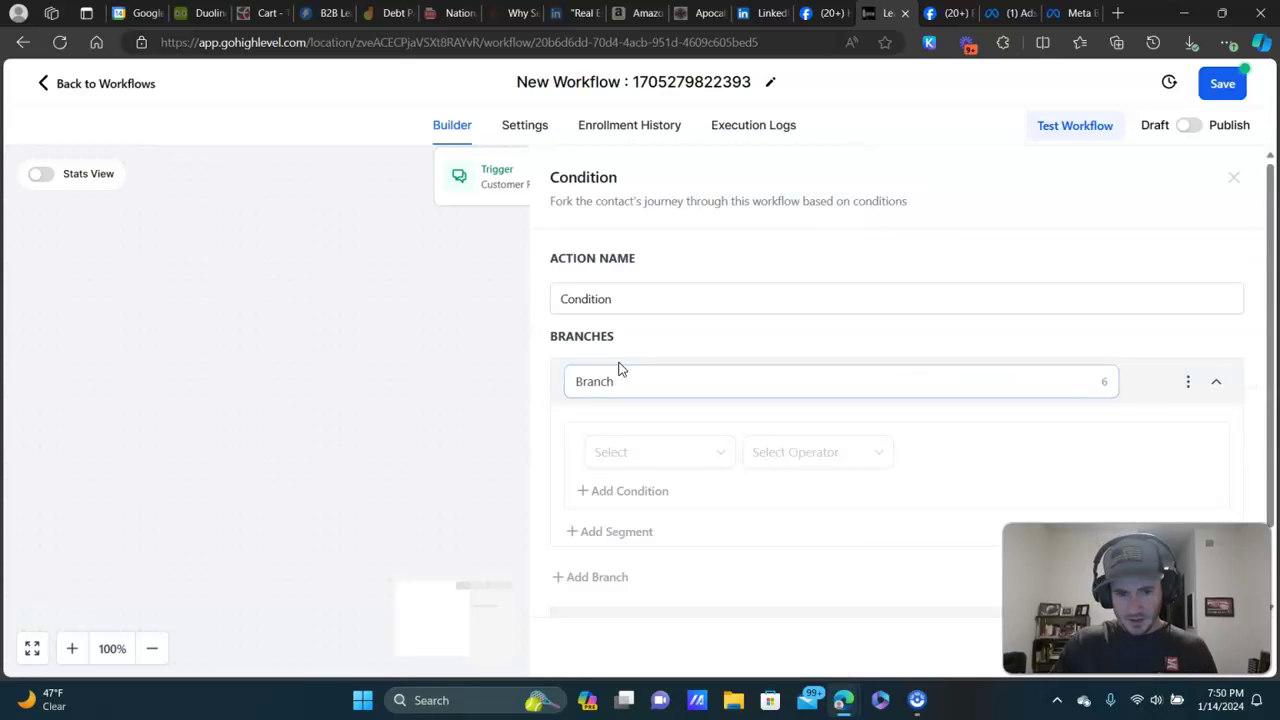
scroll(620, 363, down, 1)
click(684, 363)
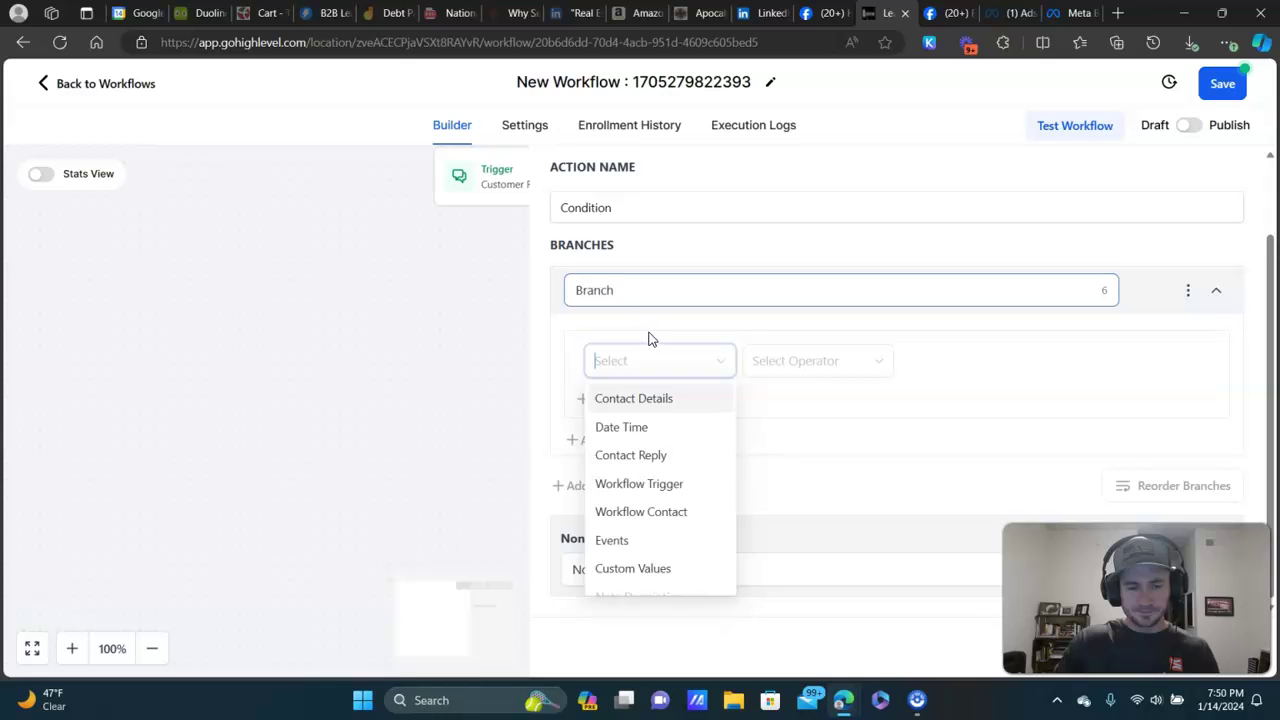
double_click(642, 292)
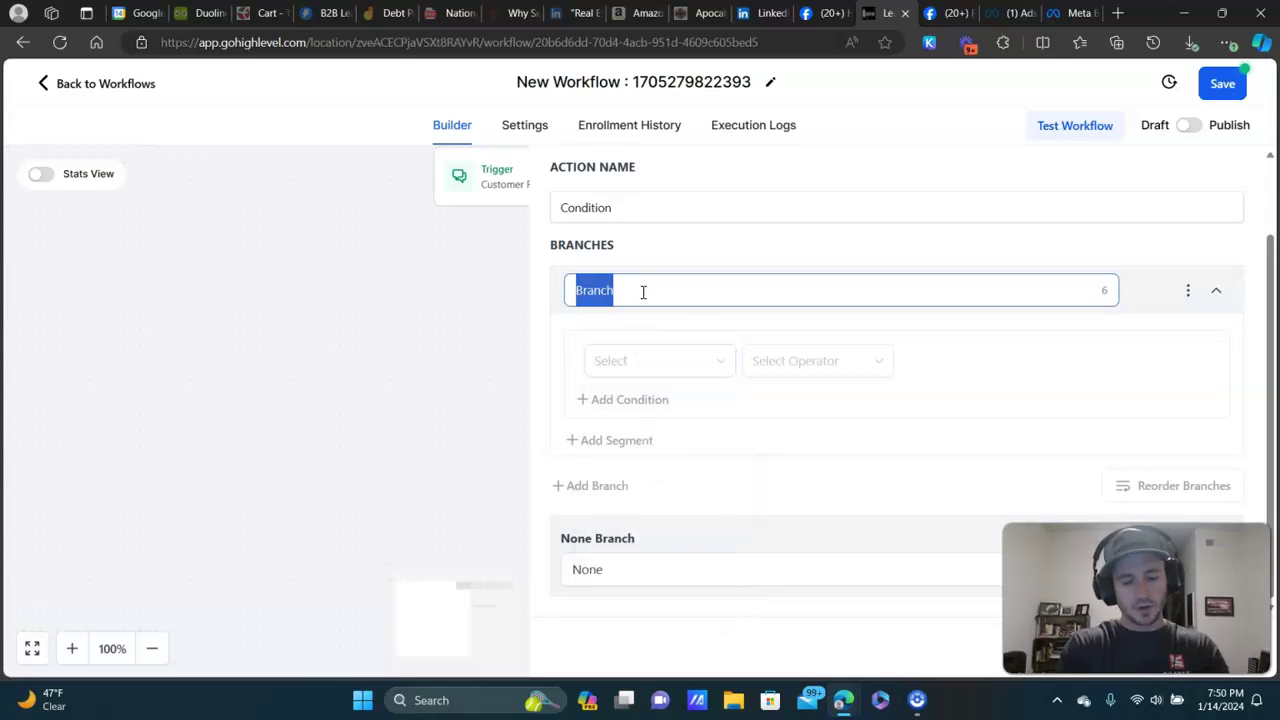
text(Scam Message)
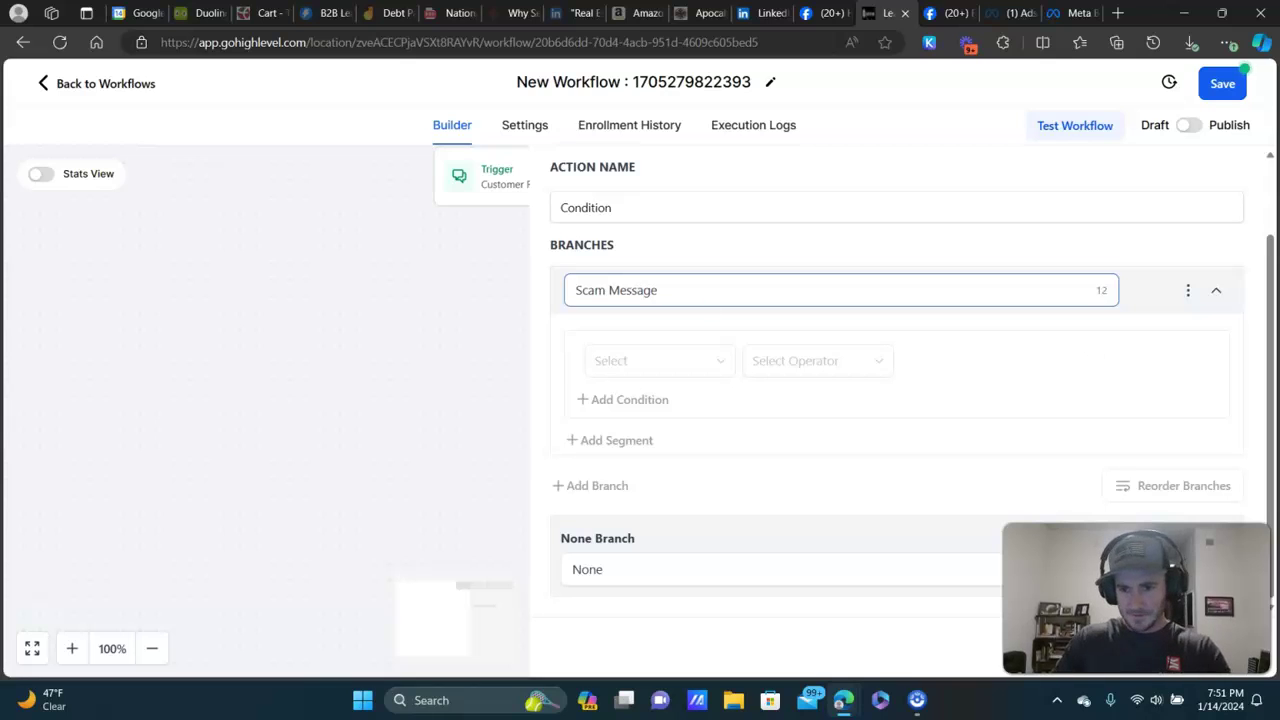
click(1052, 352)
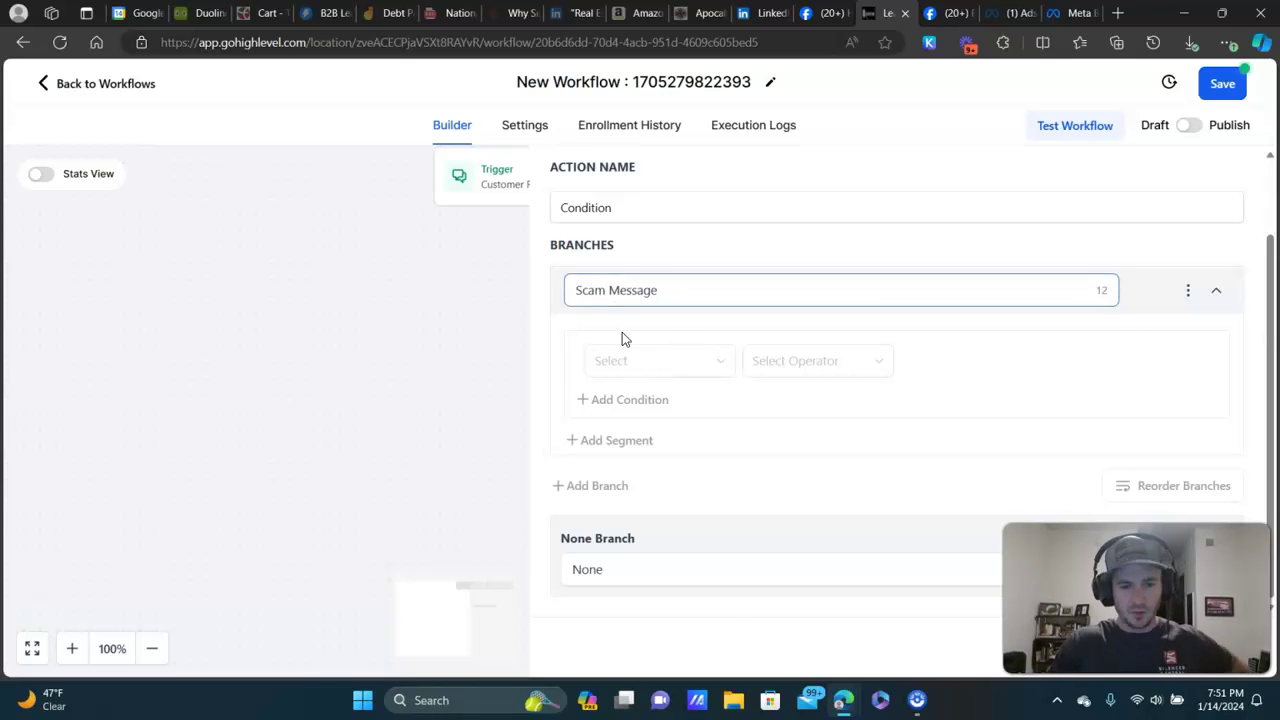
- Set the Scam Message branch's condition to the contact's Replied message, operator Contains, value "Deleted"
click(637, 362)
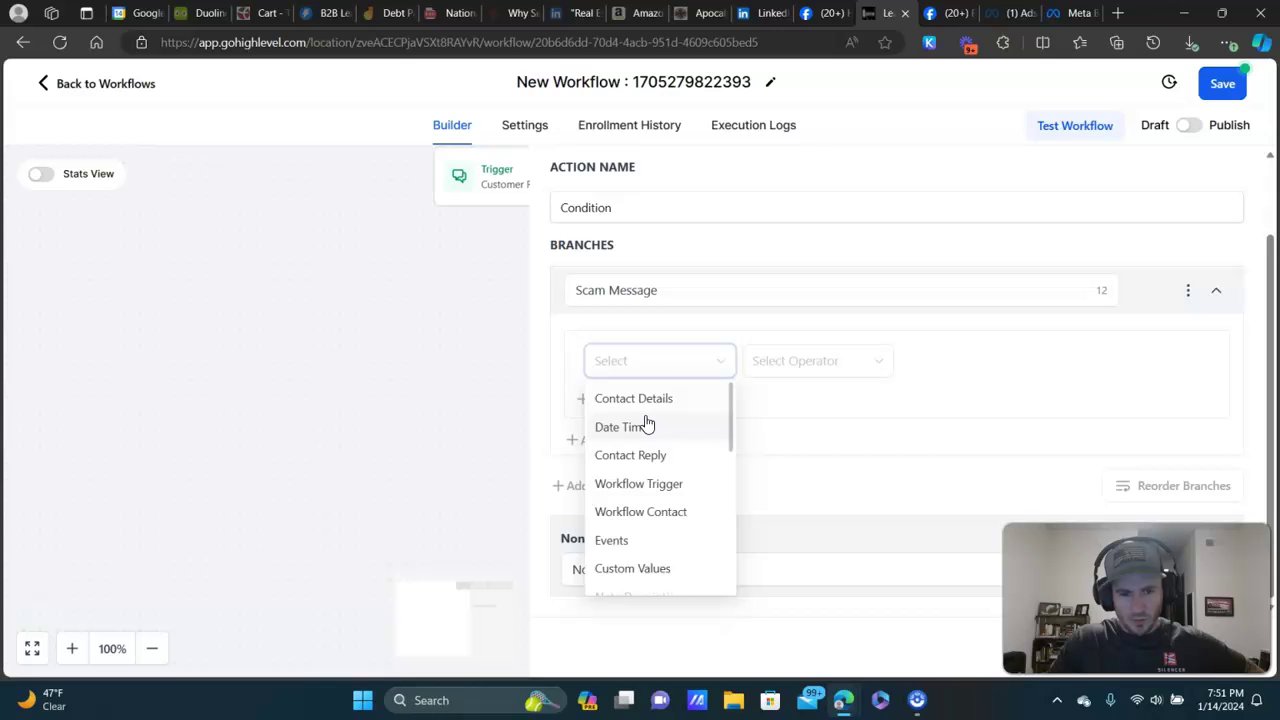
click(640, 455)
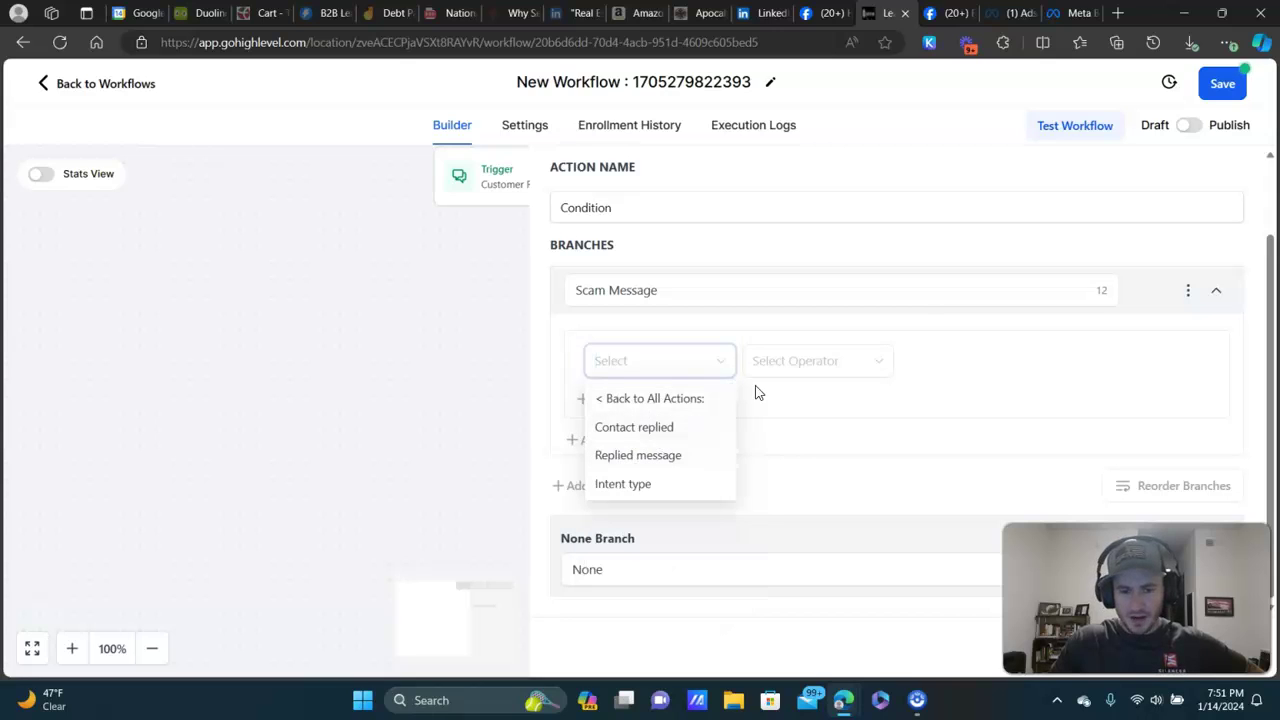
click(631, 456)
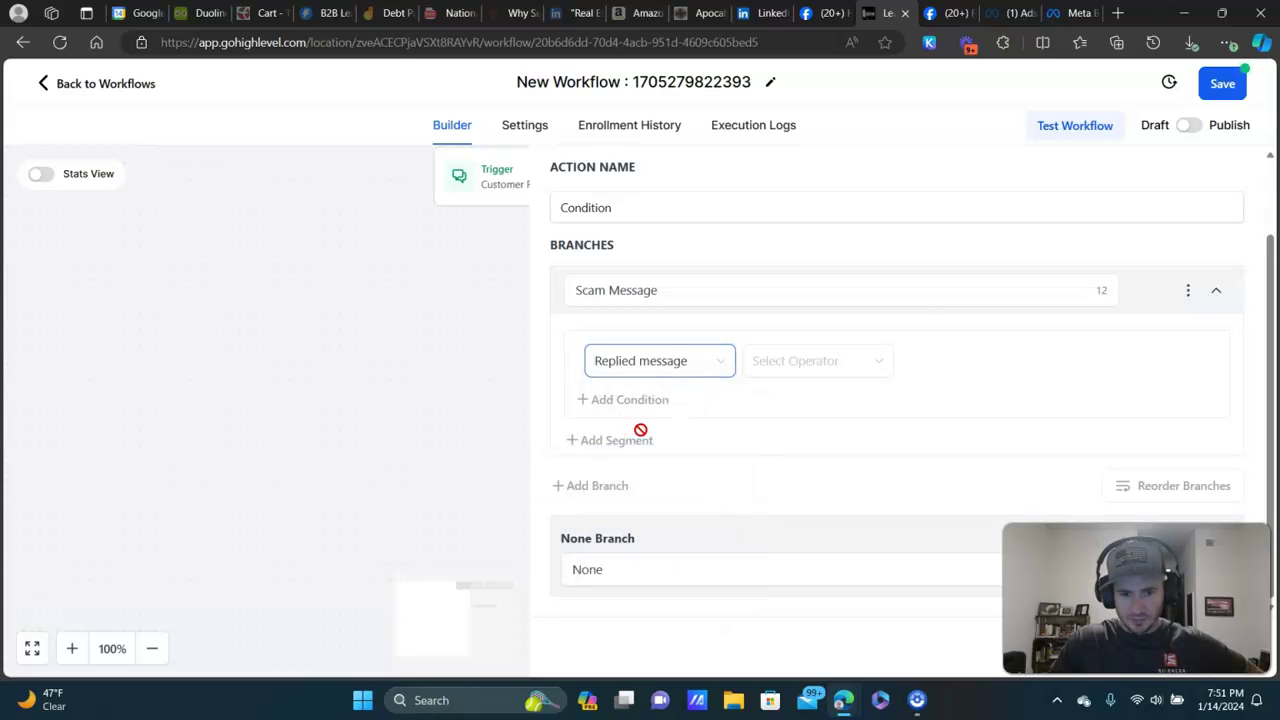
click(814, 375)
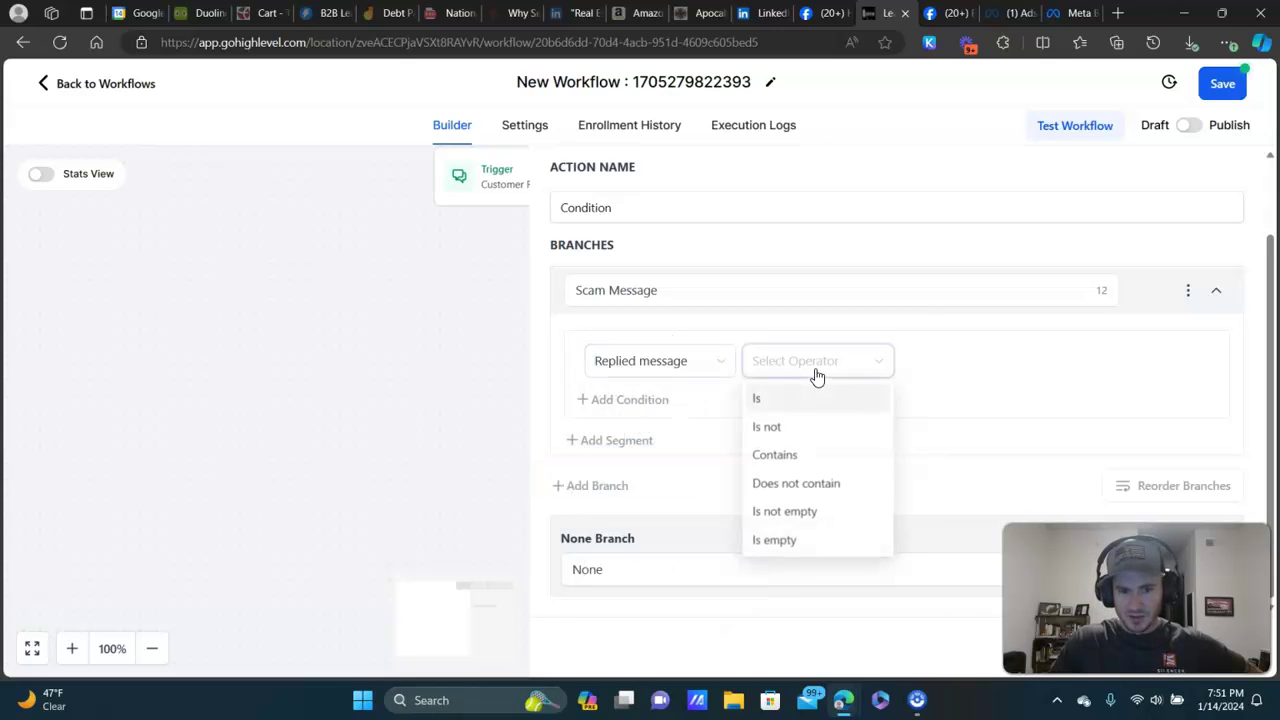
click(776, 456)
click(965, 360)
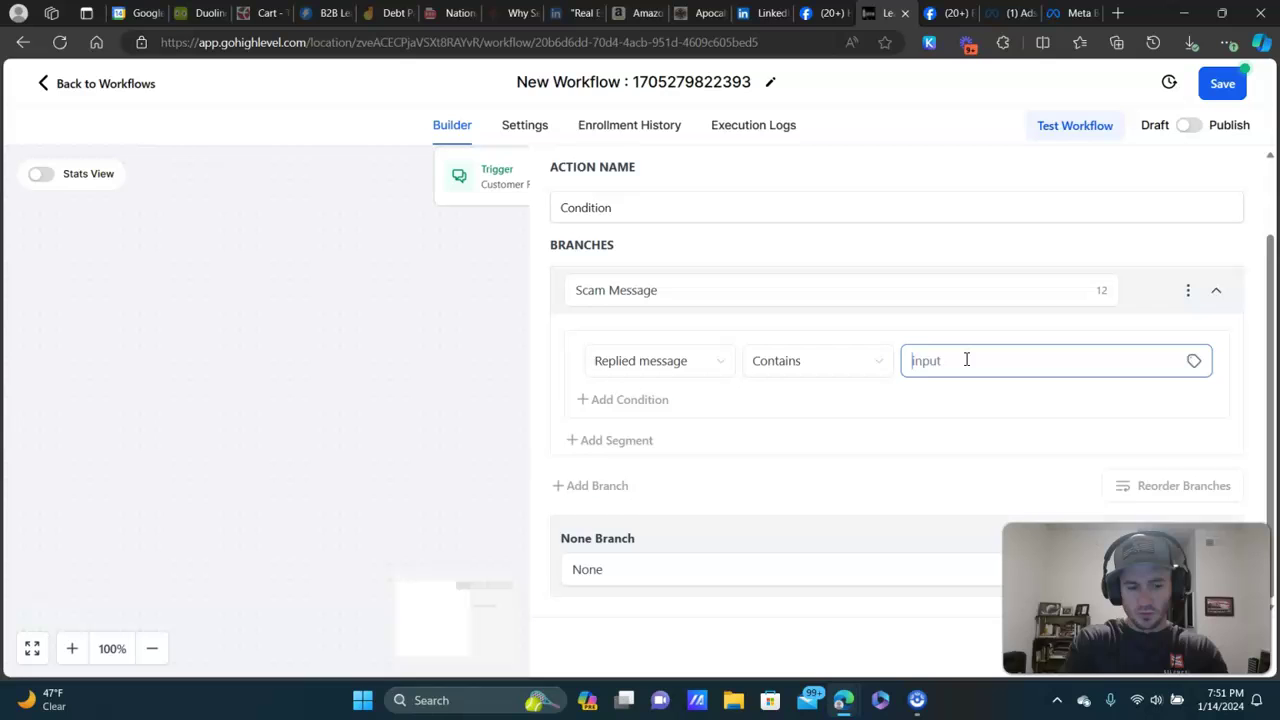
text(Deleted)
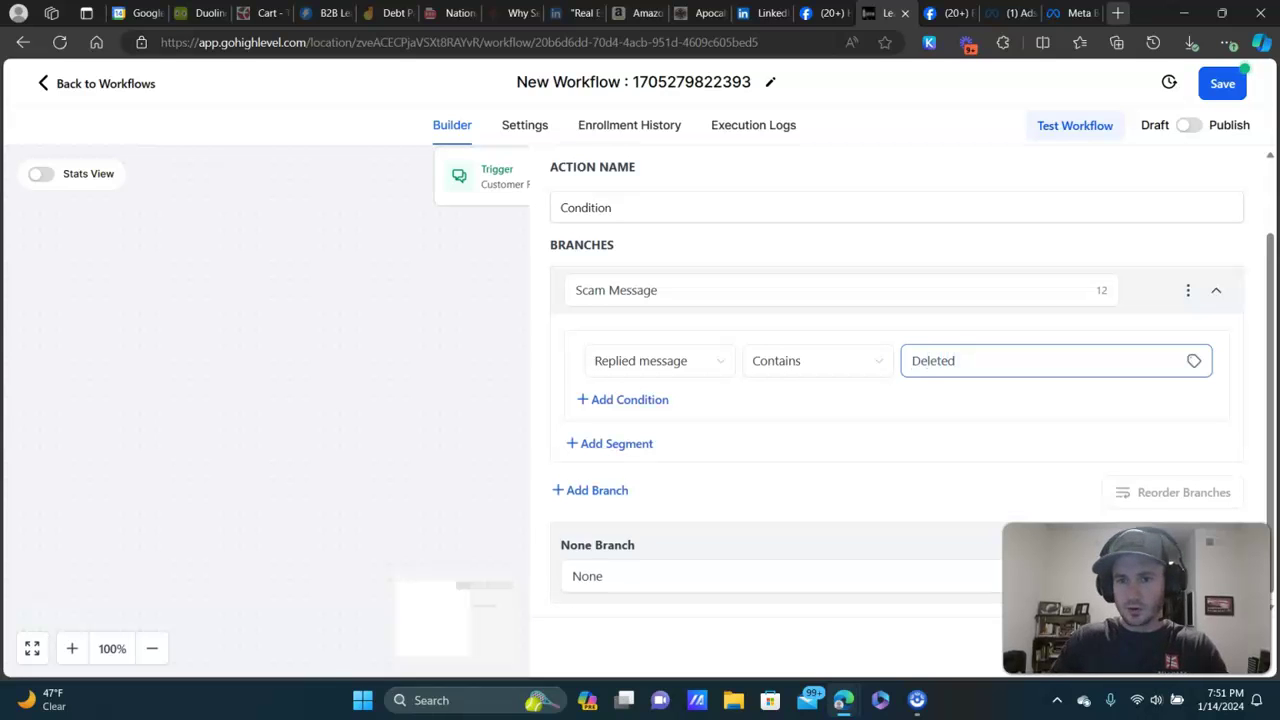
- Read the newest guest scam message in the Meta Business Suite inbox, and add "Meta Platforms" to the condition's value in GoHighLevel
click(1005, 13)
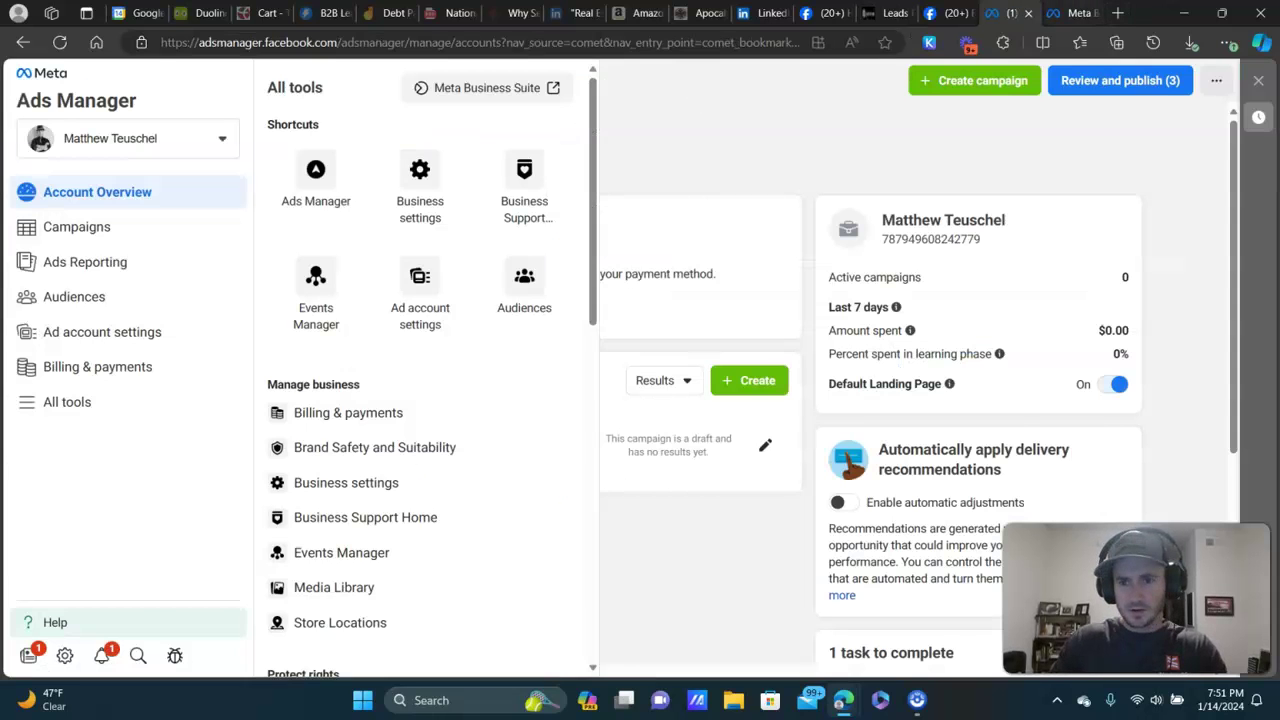
click(1068, 13)
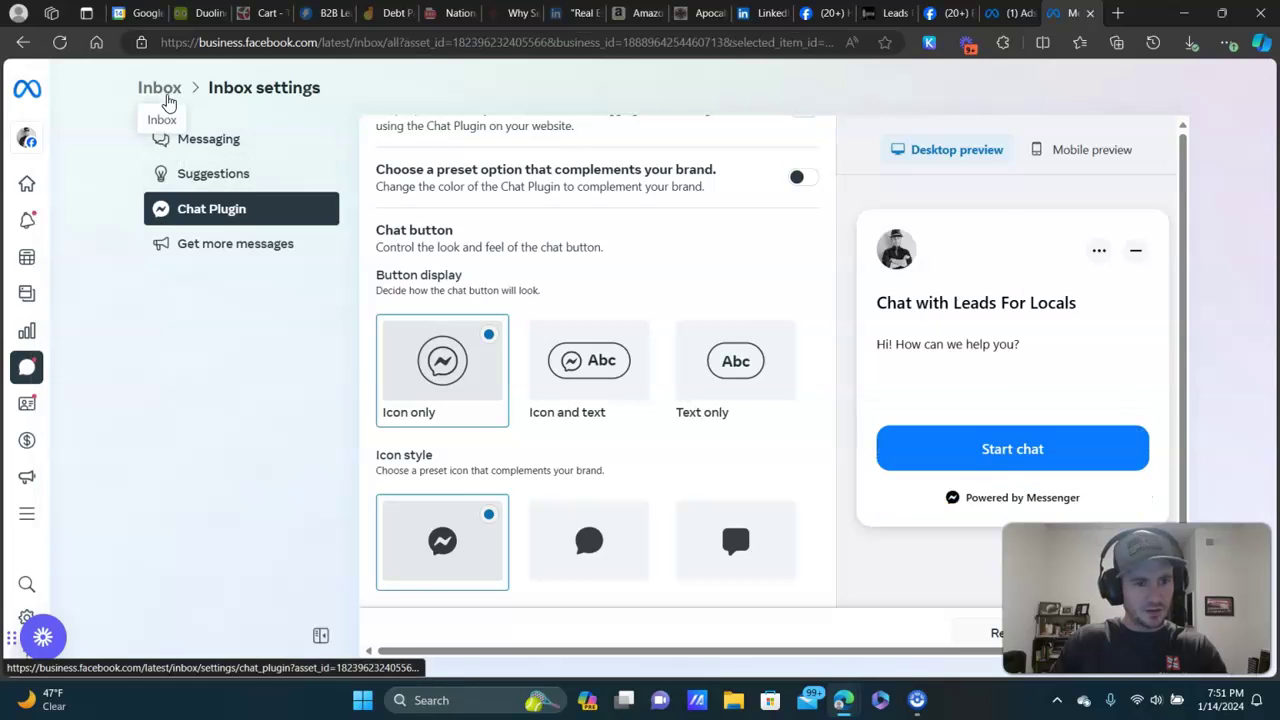
click(166, 95)
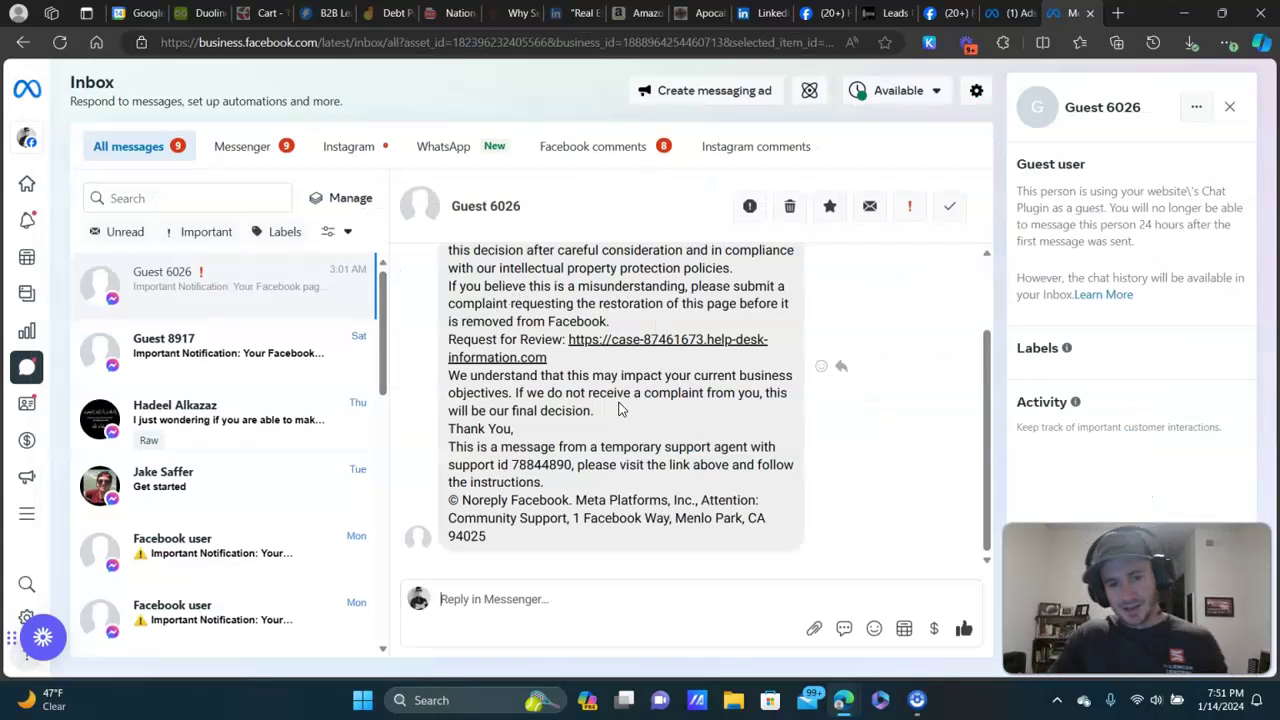
scroll(620, 408, up, 2)
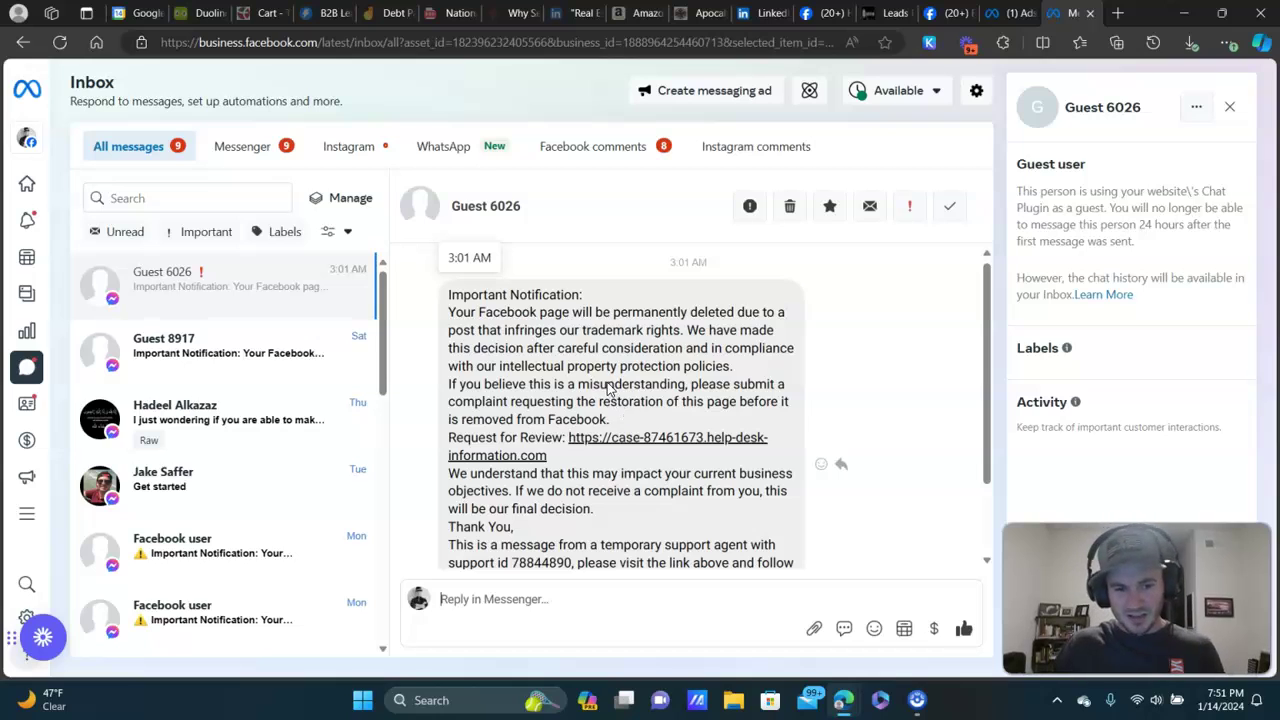
scroll(608, 388, down, 1)
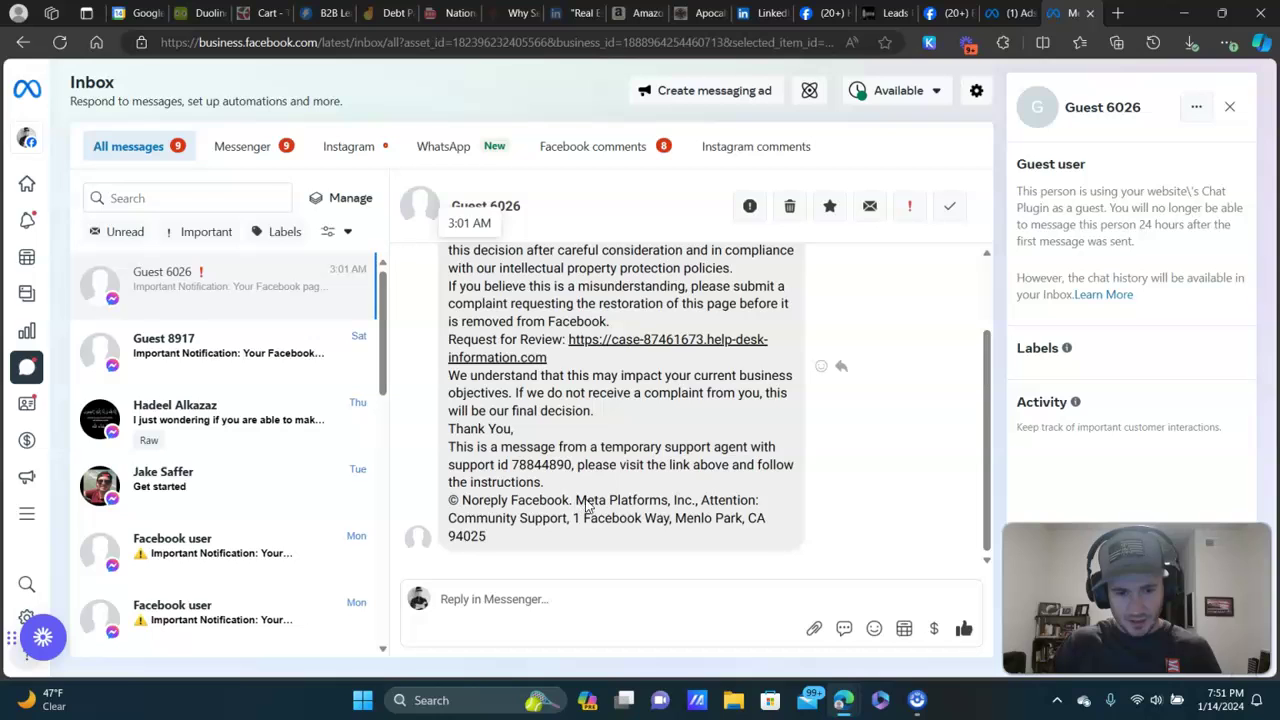
click(1000, 13)
click(895, 13)
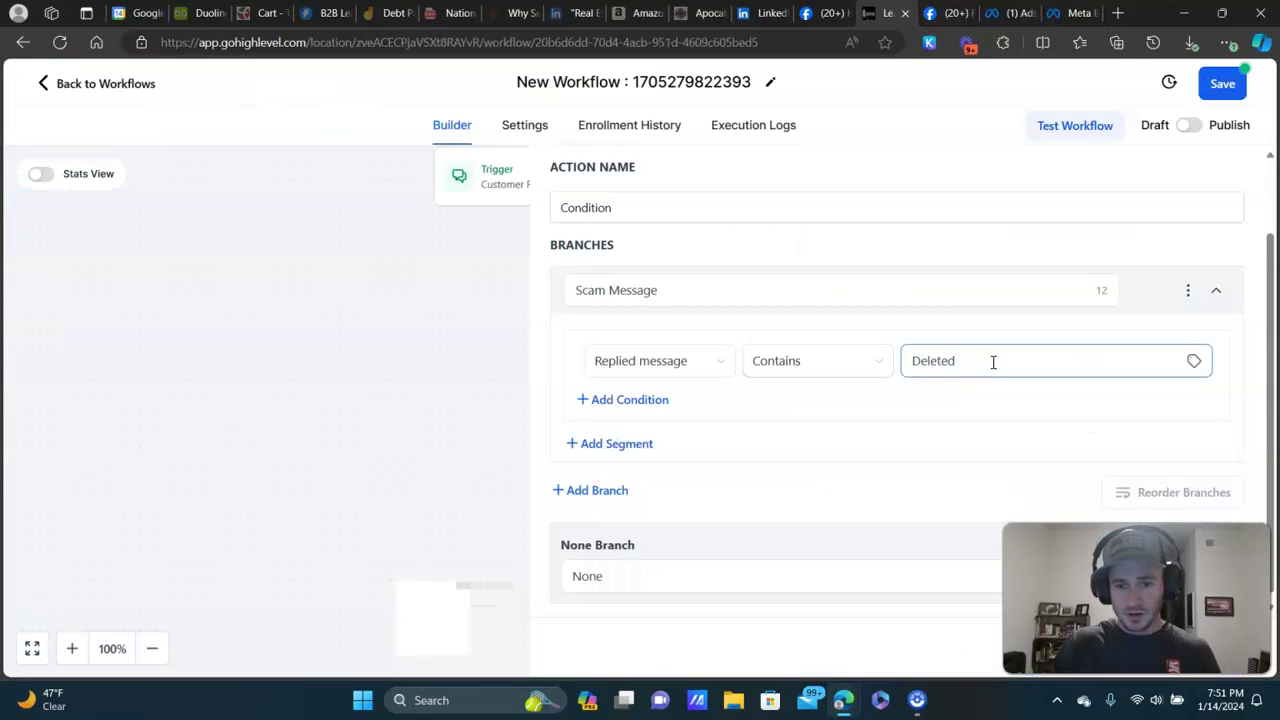
text(Meta Platfo)
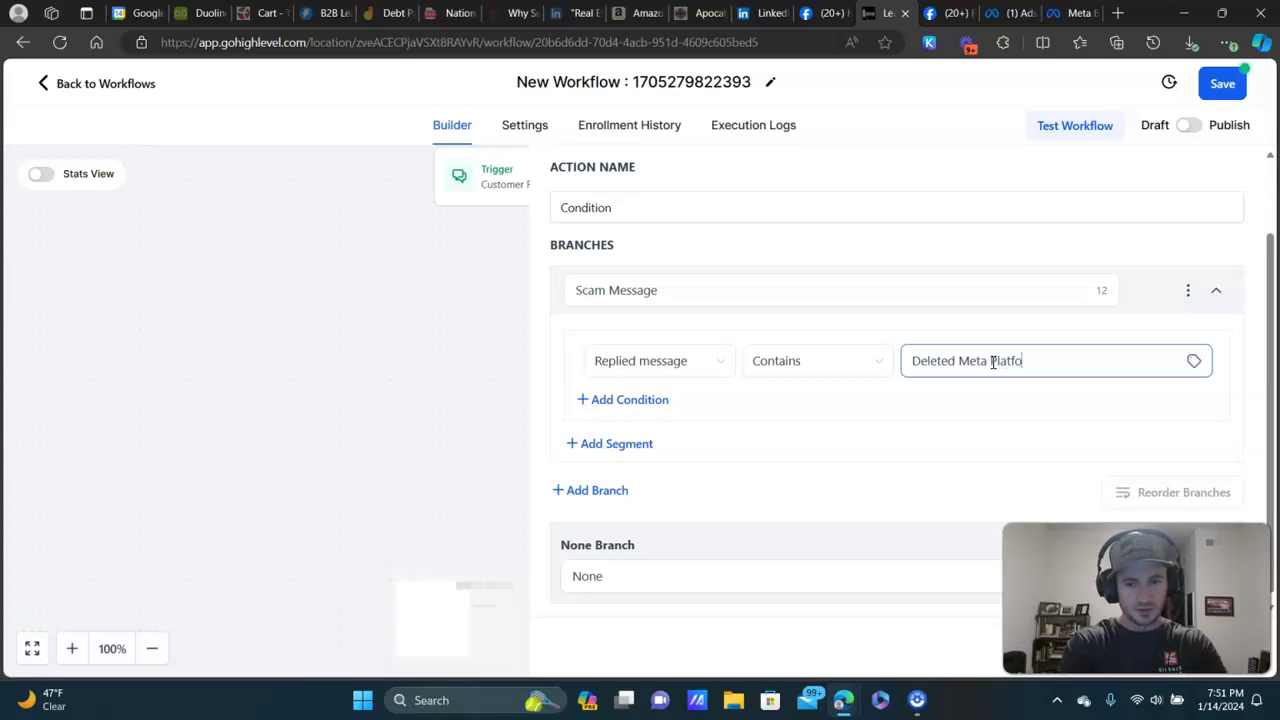
text(rms)
- Switch to the Meta Business Suite inbox, reread the guest's scam message for further recurring phrases, and return to the workflow condition
key(ctrl+9)
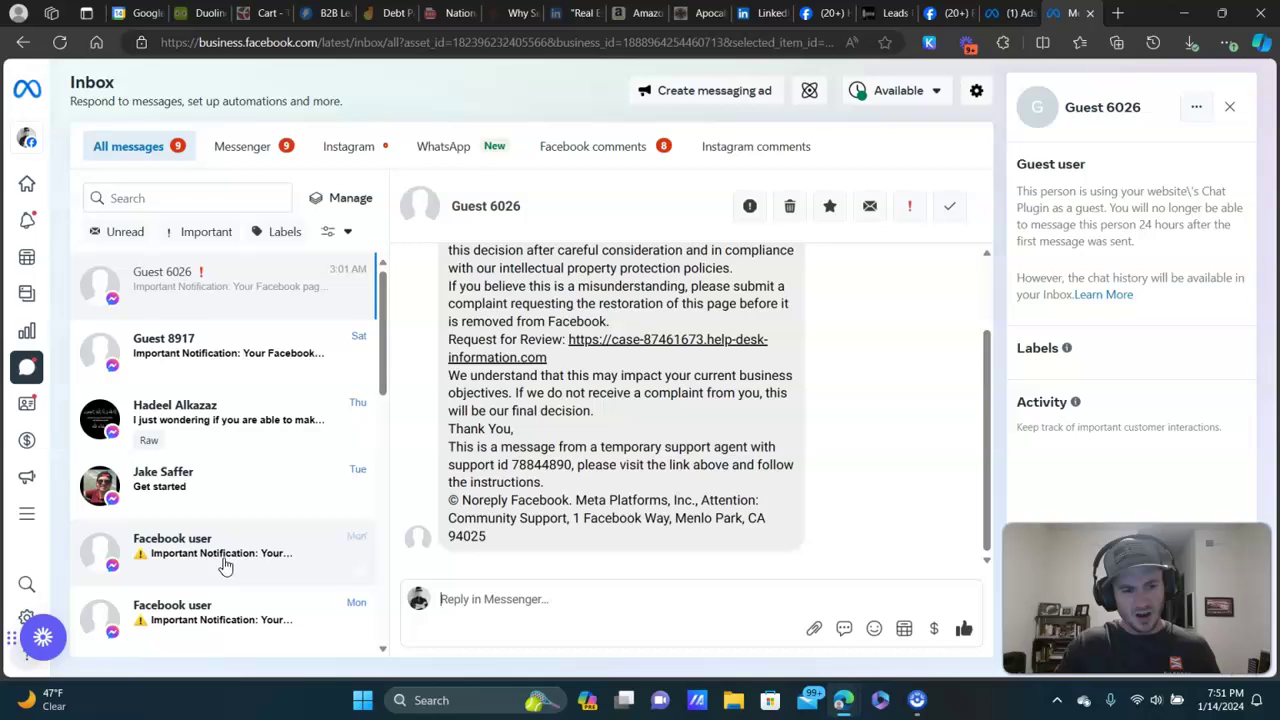
scroll(222, 545, down, 1)
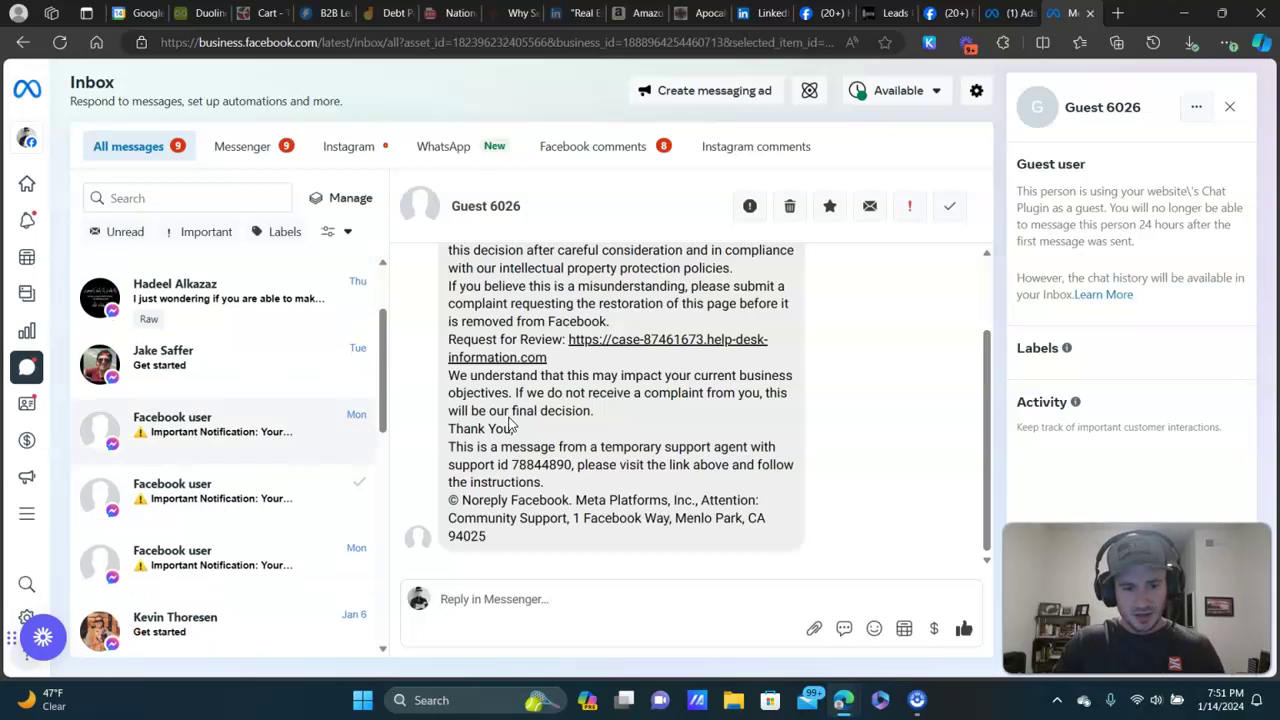
scroll(580, 450, up, 1)
scroll(587, 516, down, 1)
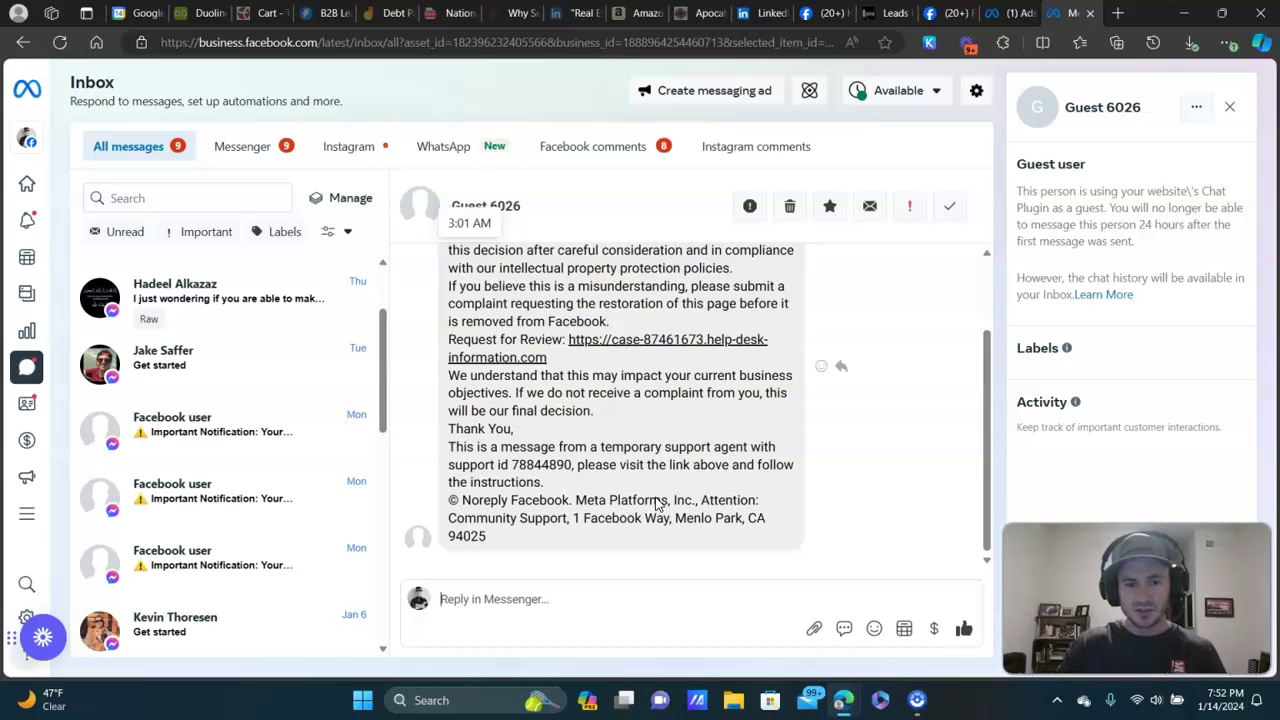
scroll(676, 385, up, 1)
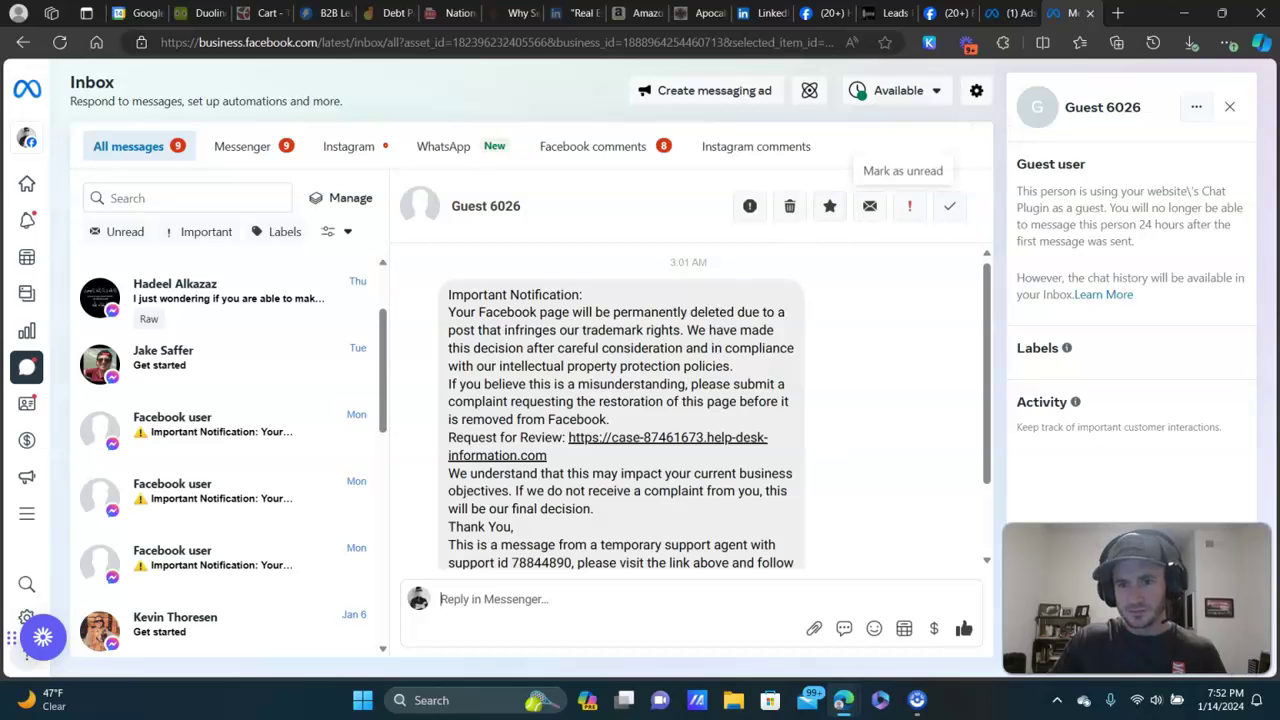
click(885, 13)
text(s)
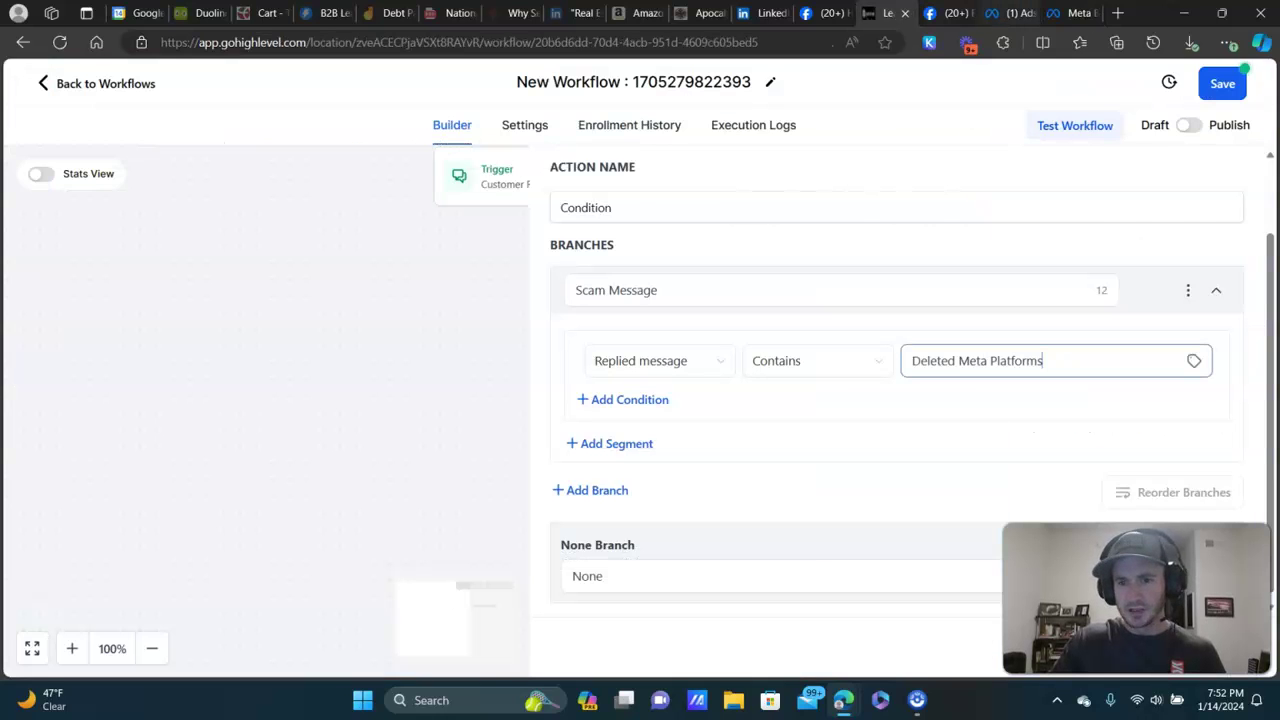
- Examine the other Important Notification messages in the Meta Business Suite inbox, from Monday and Jan 2, for wording the scams share
click(1070, 13)
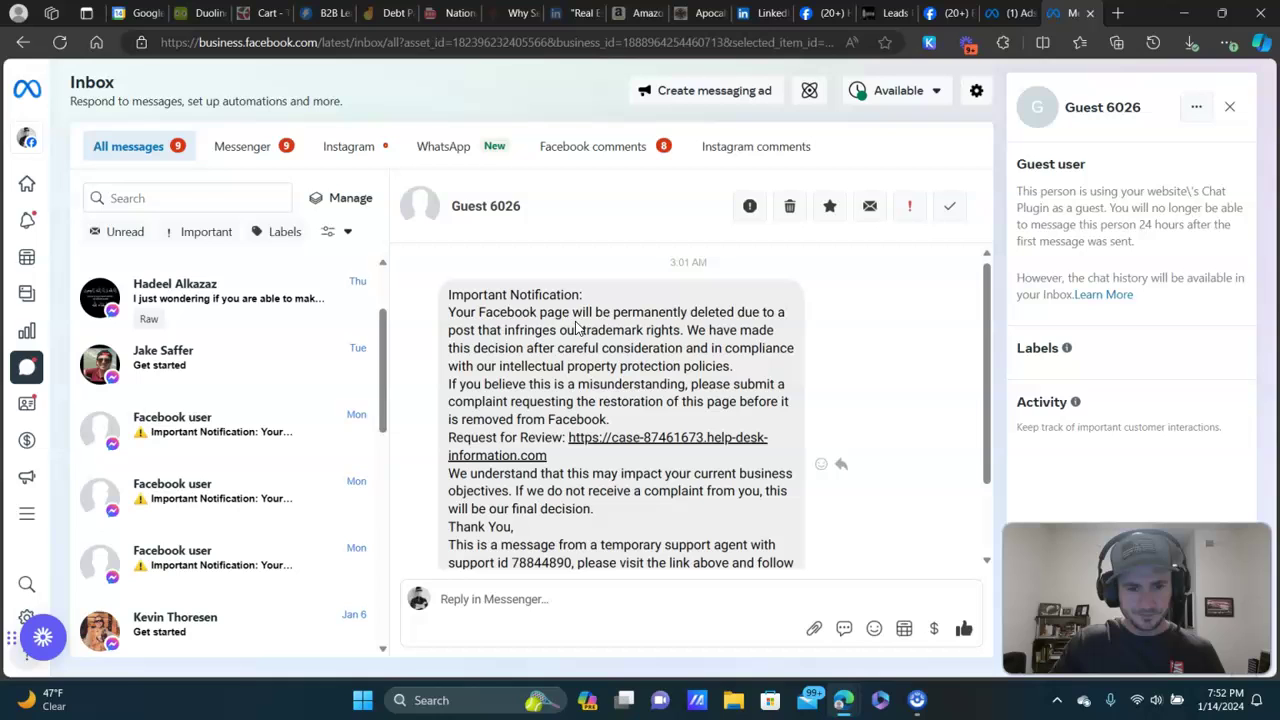
click(193, 566)
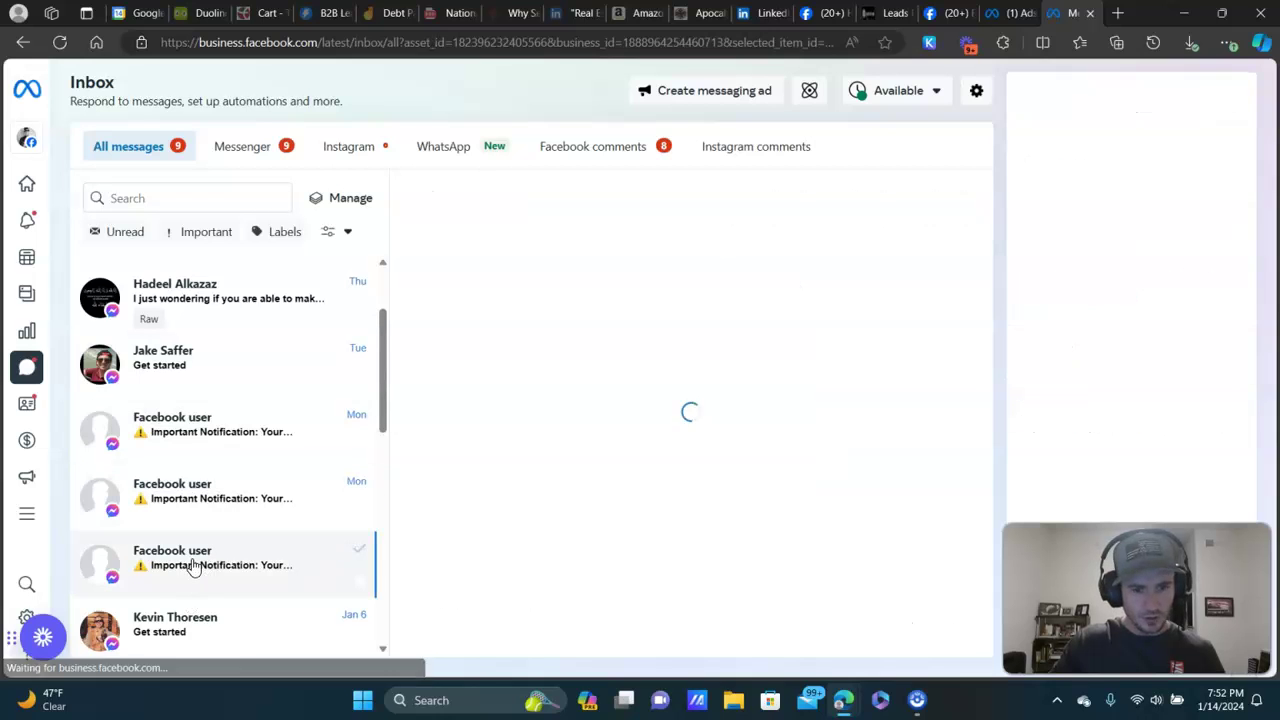
scroll(680, 345, up, 1)
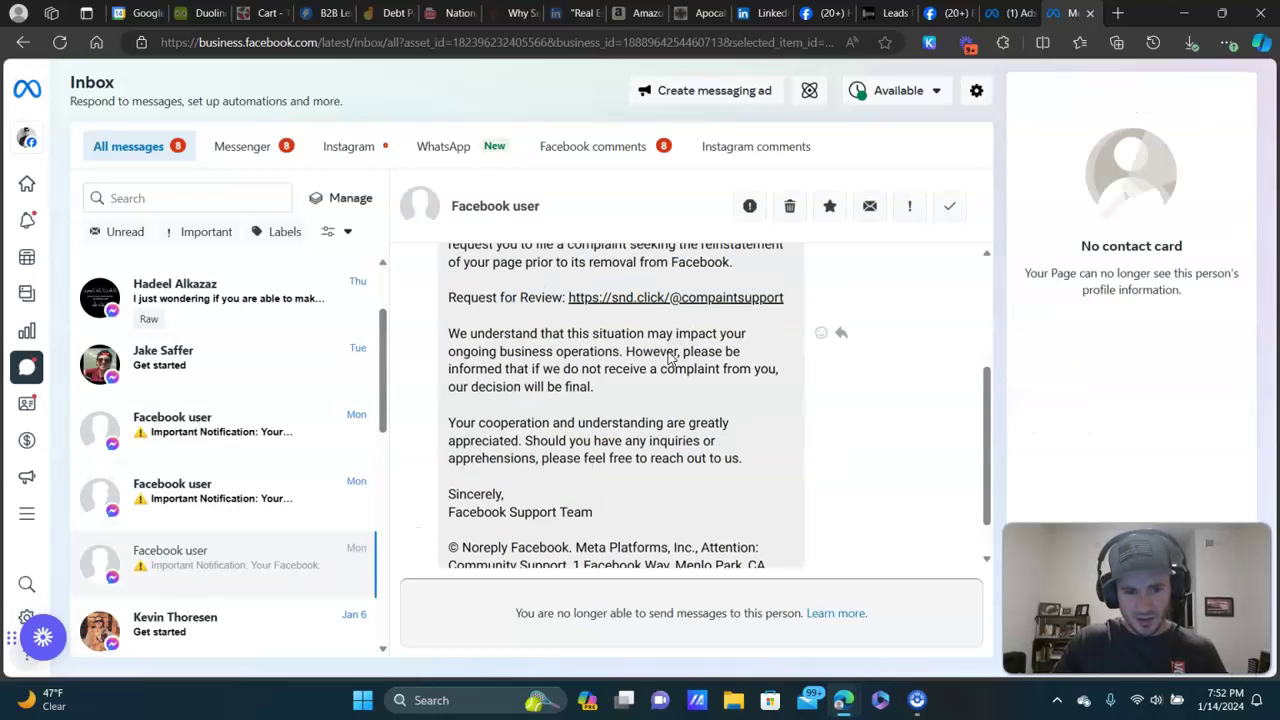
scroll(672, 358, down, 1)
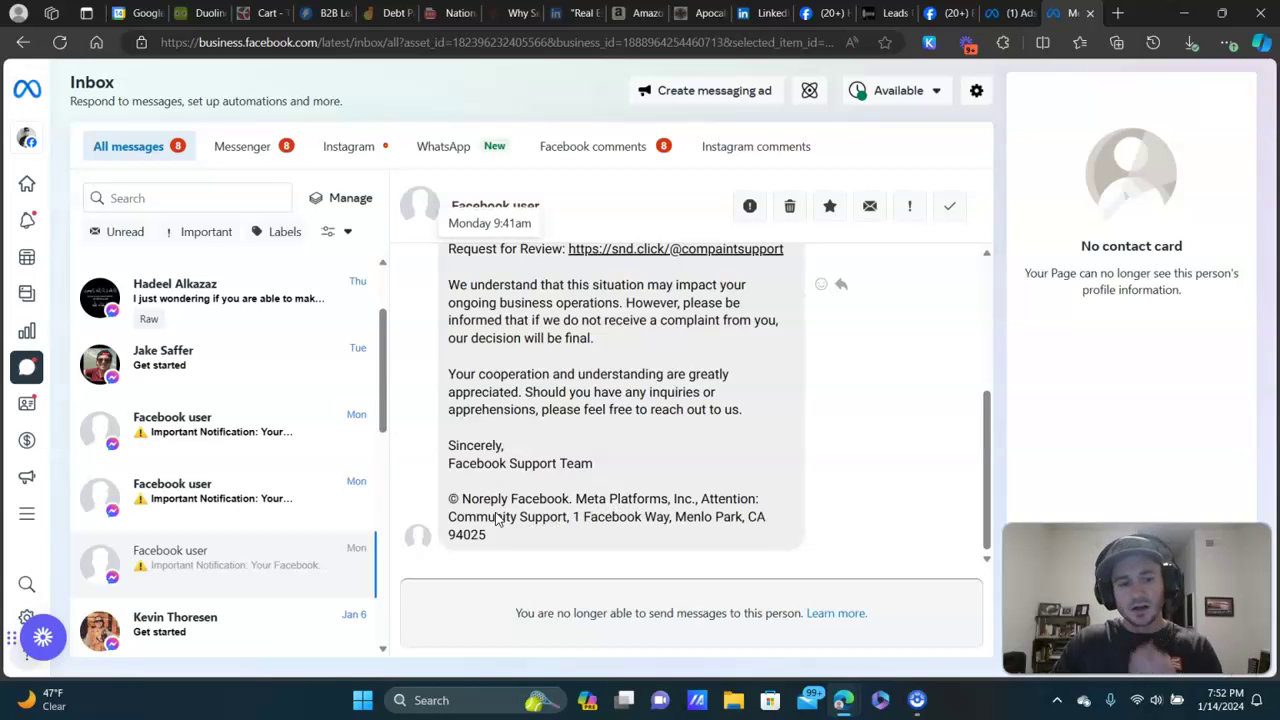
scroll(662, 436, up, 5)
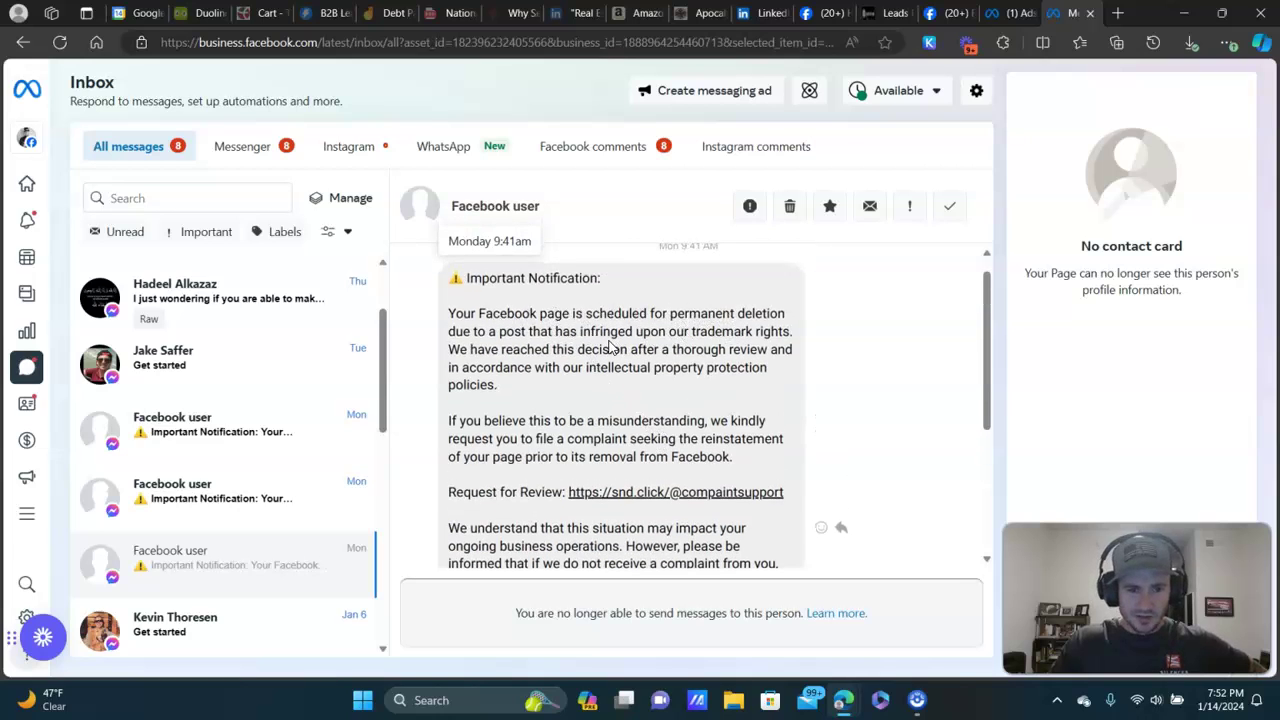
scroll(834, 523, down, 1)
scroll(254, 396, down, 2)
scroll(254, 396, down, 3)
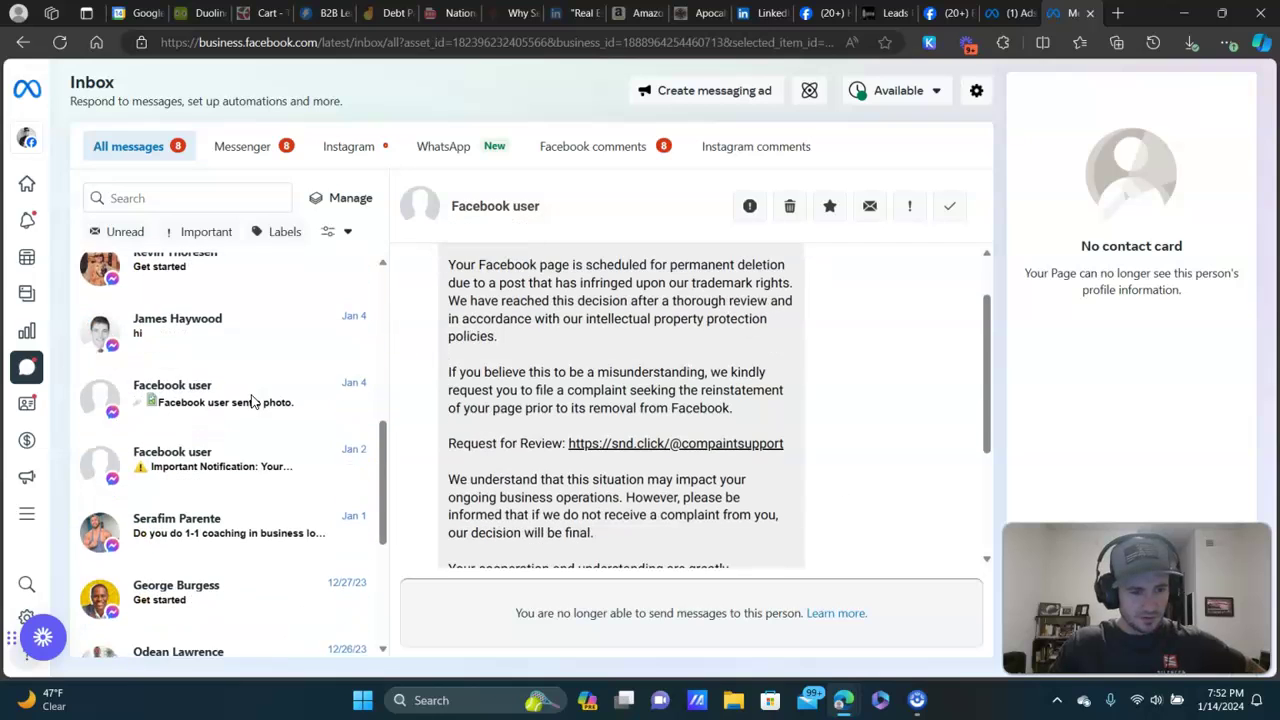
click(212, 460)
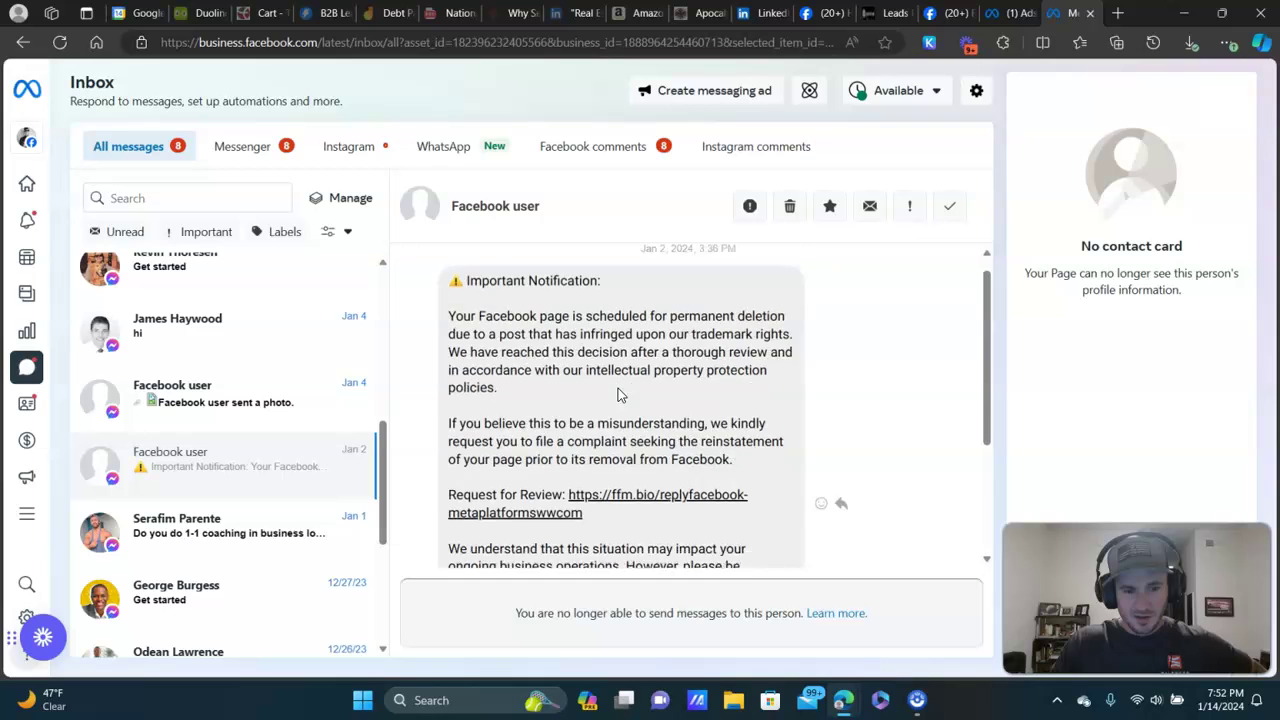
scroll(618, 395, down, 3)
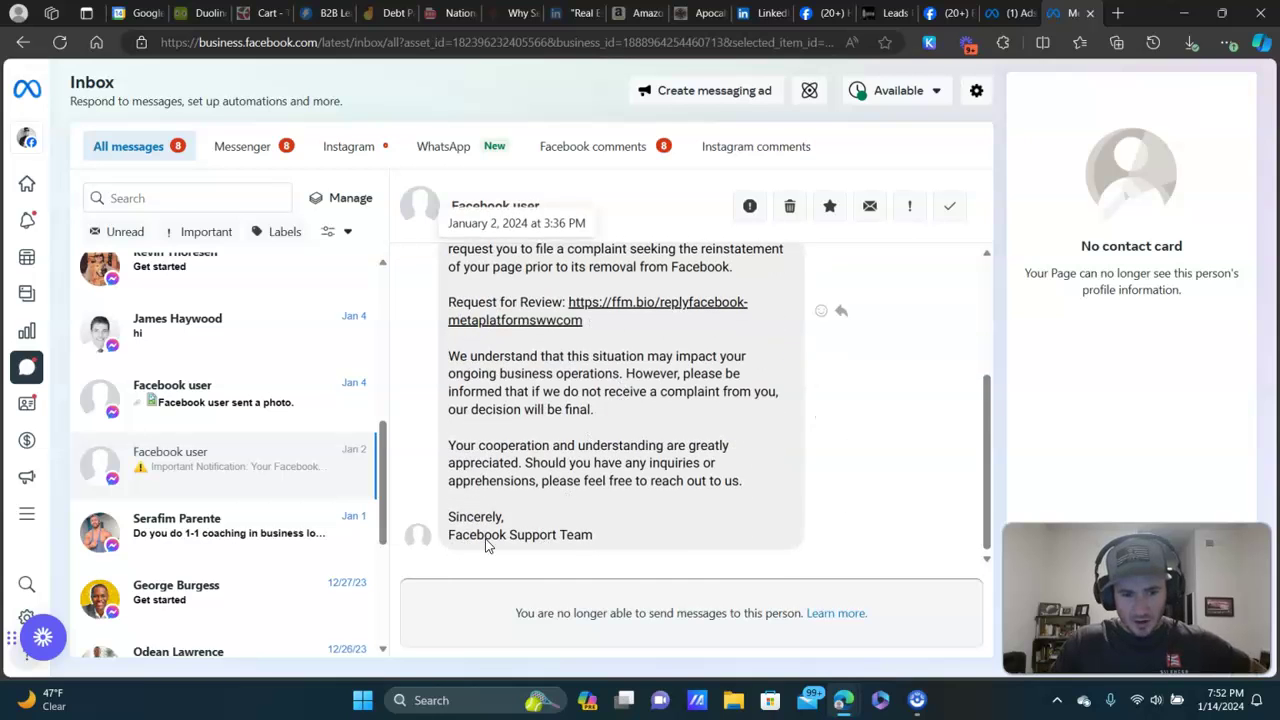
- Switch back to the GoHighLevel workflow and append "Facebook Support Team" to the Scam Message condition's value
click(890, 13)
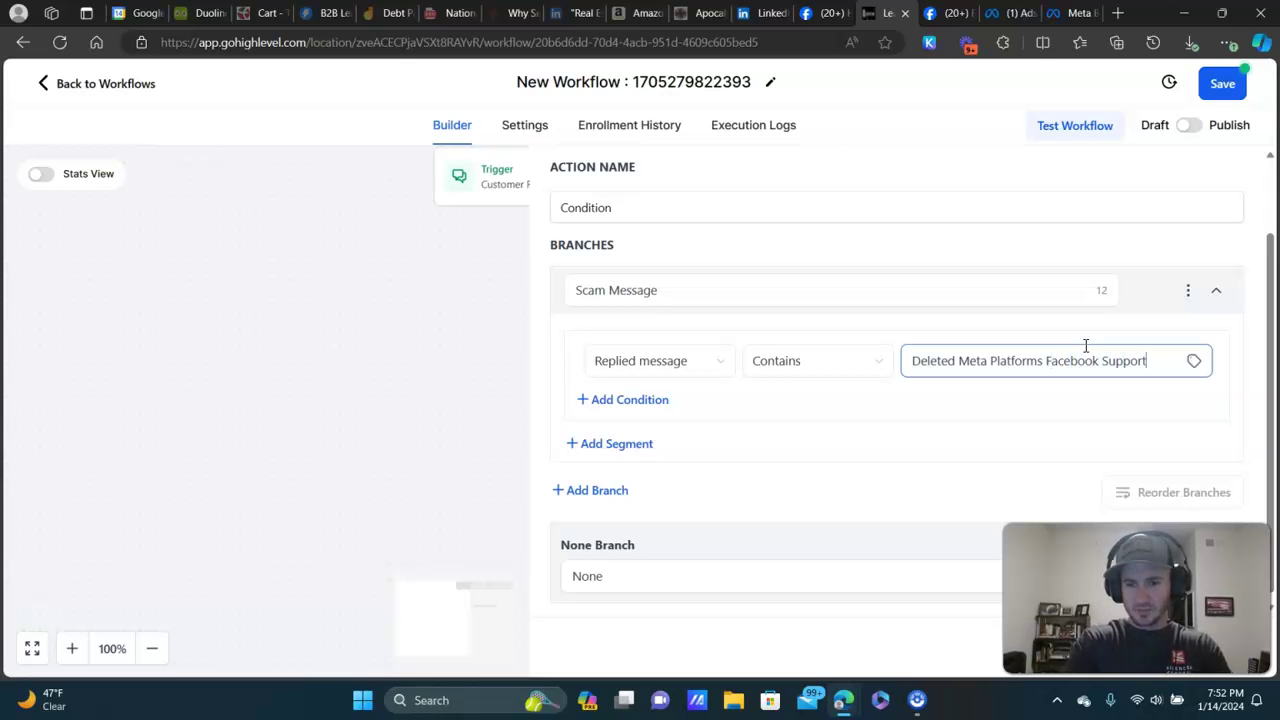
scroll(972, 414, up, 1)
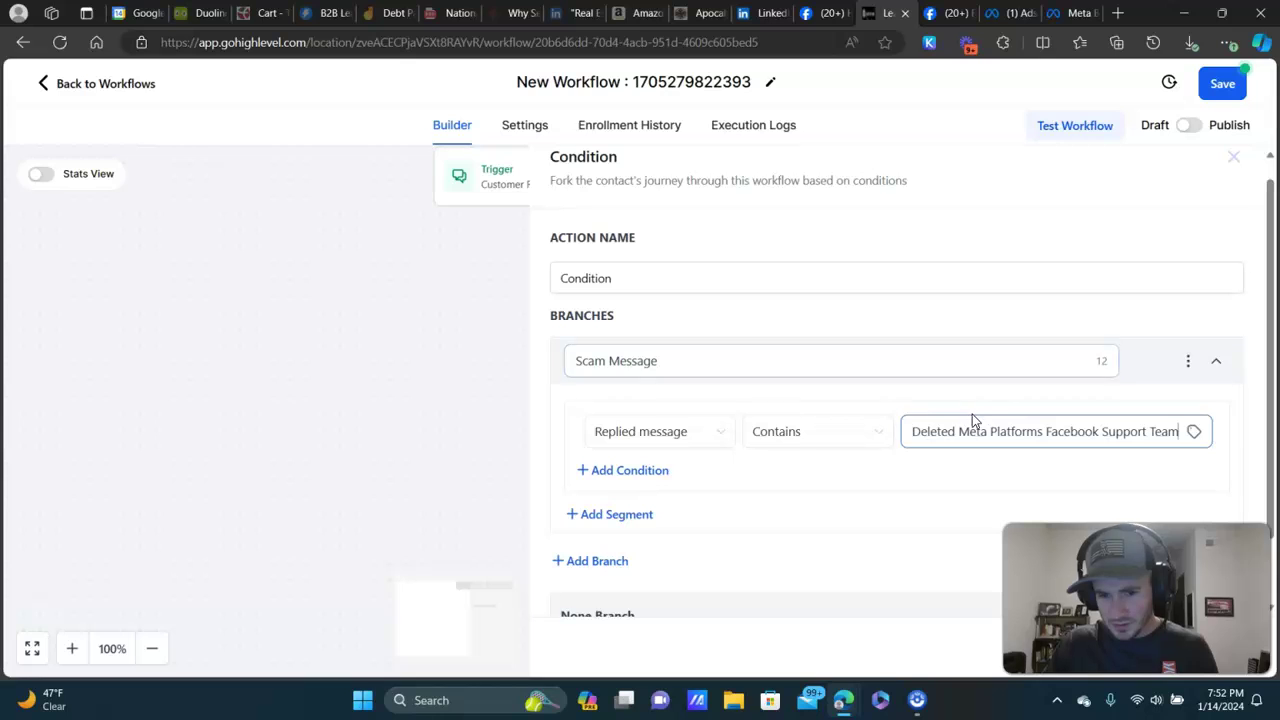
scroll(1016, 414, down, 1)
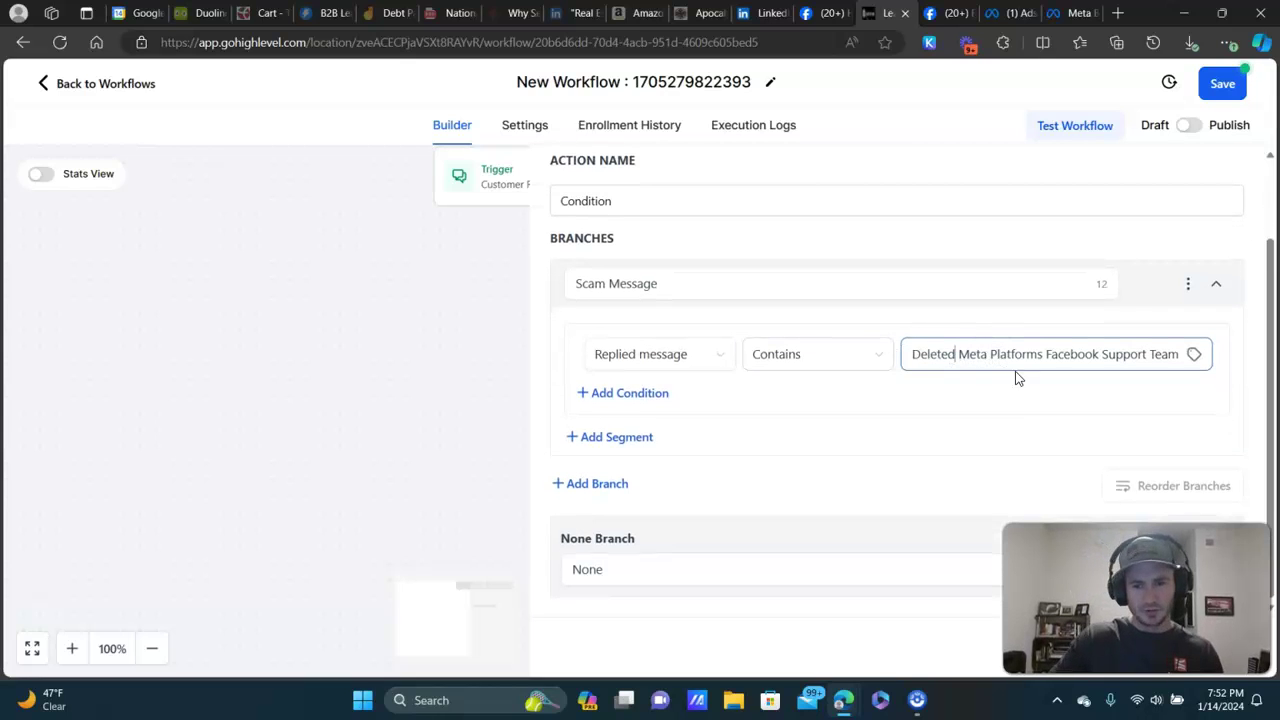
- Switch to the Meta Business Suite inbox and look through the conversation list for further scam messages
key(ctrl+9)
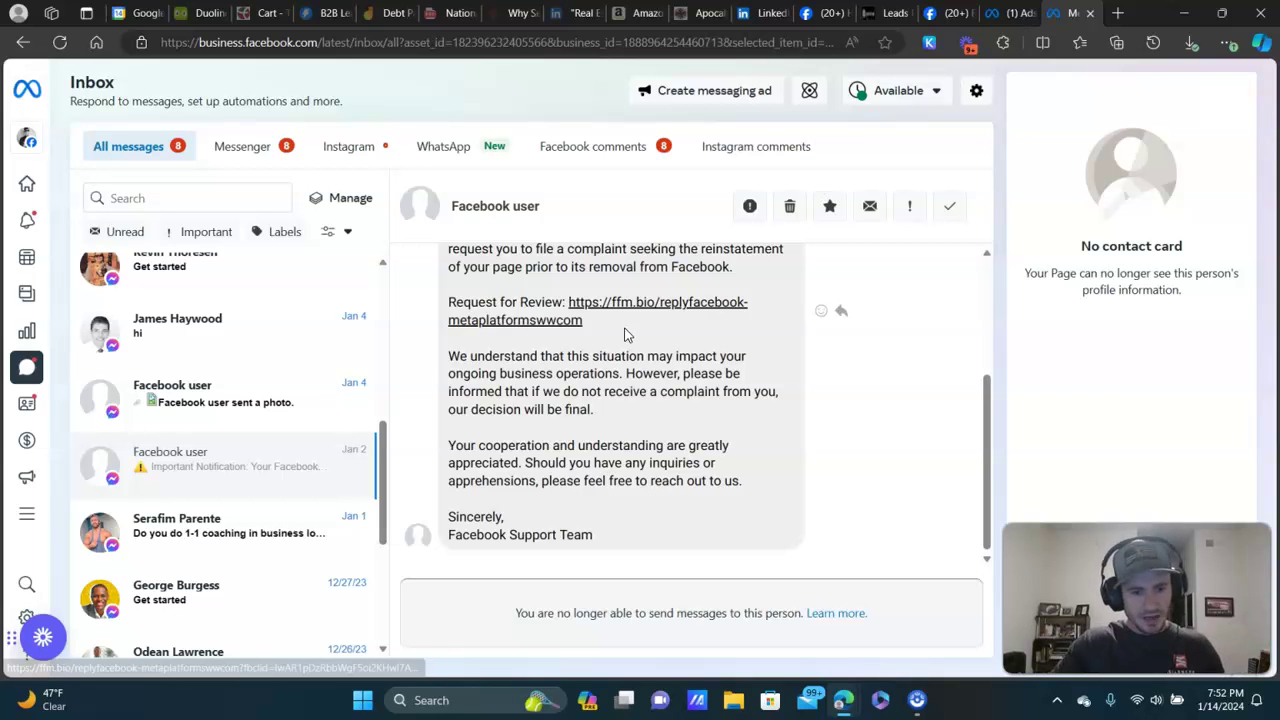
scroll(251, 363, down, 3)
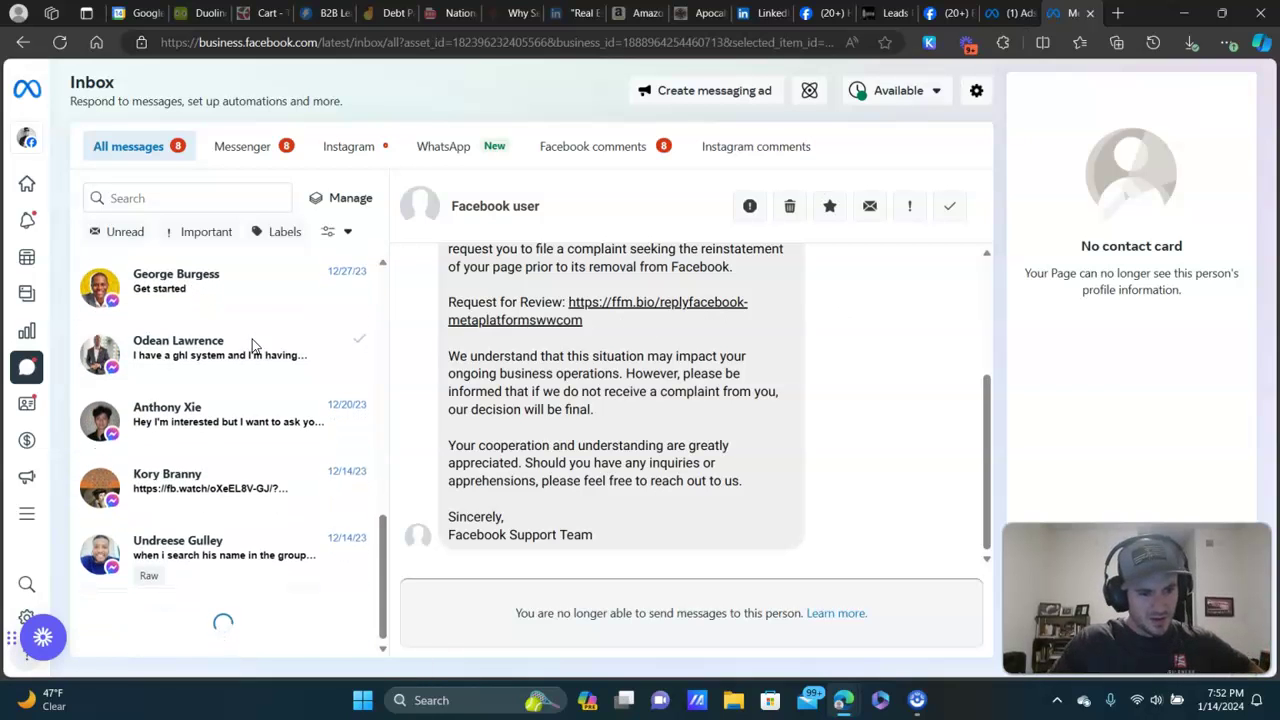
scroll(257, 340, up, 10)
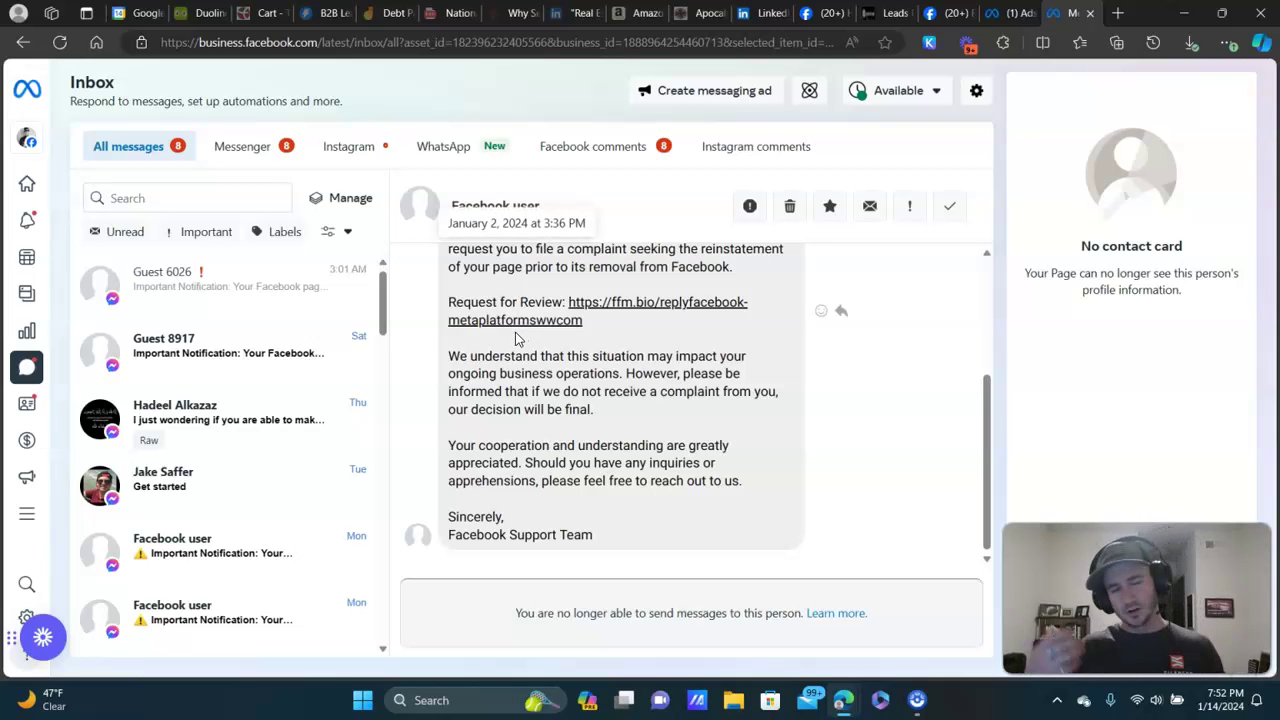
- Switch back to the GoHighLevel workflow and save the condition action with its Scam Message branch
click(880, 13)
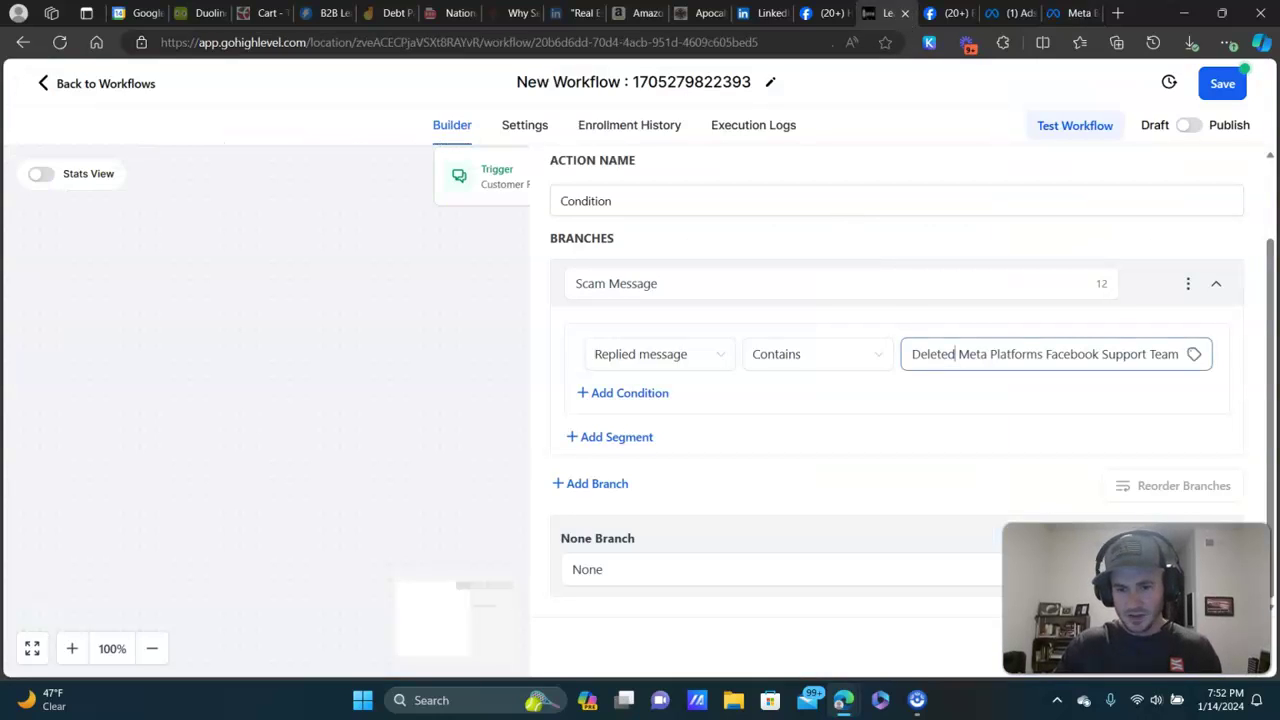
click(1205, 621)
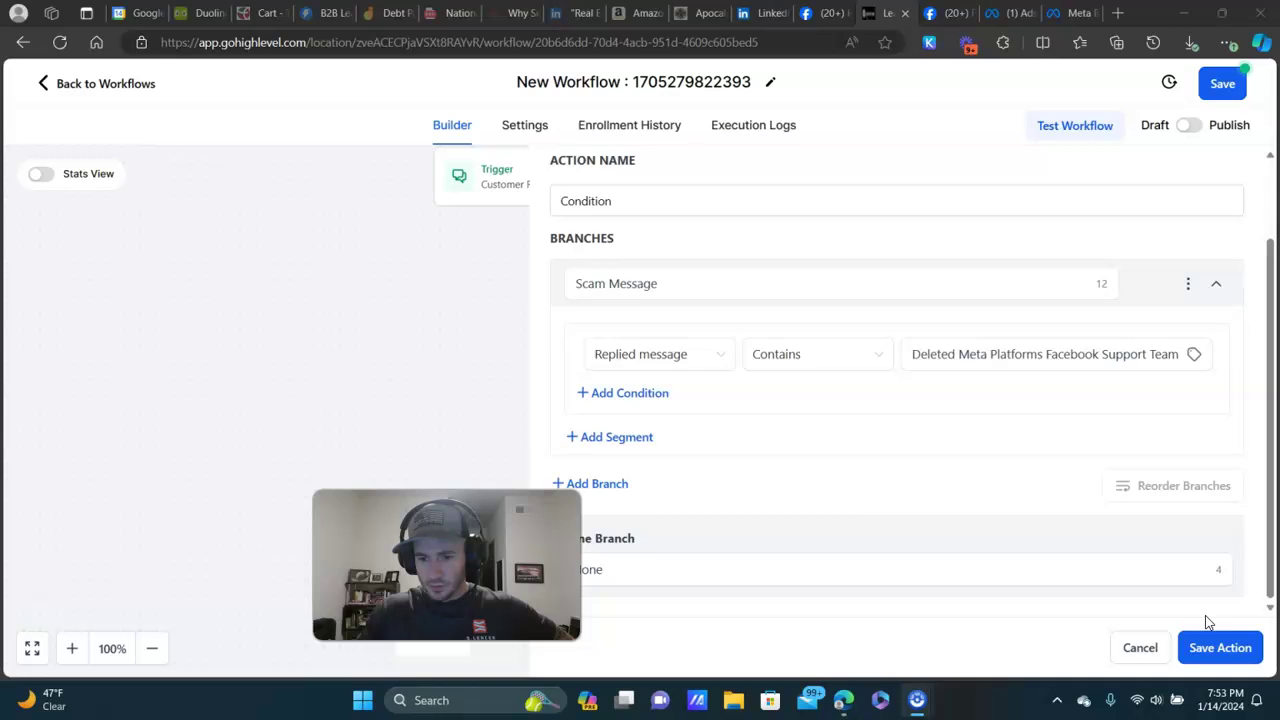
click(1232, 647)
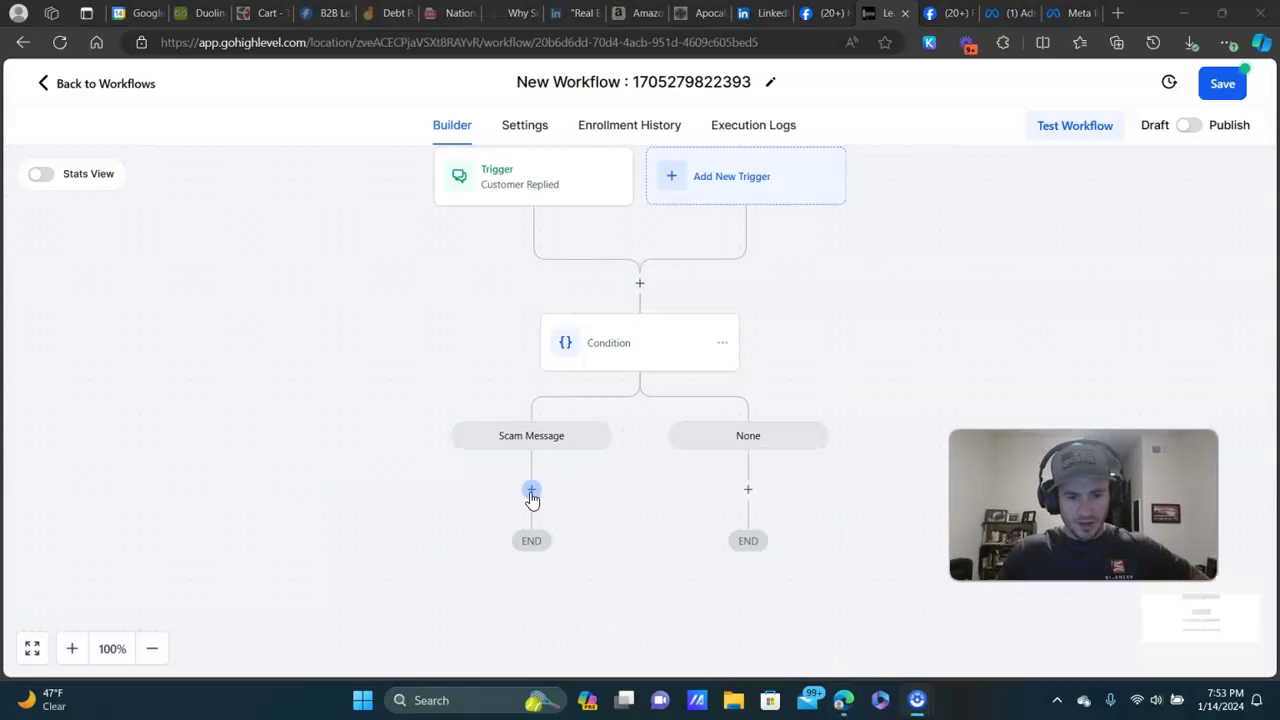
- Add a Delete Contact action under the Scam Message branch and save the workflow
click(532, 493)
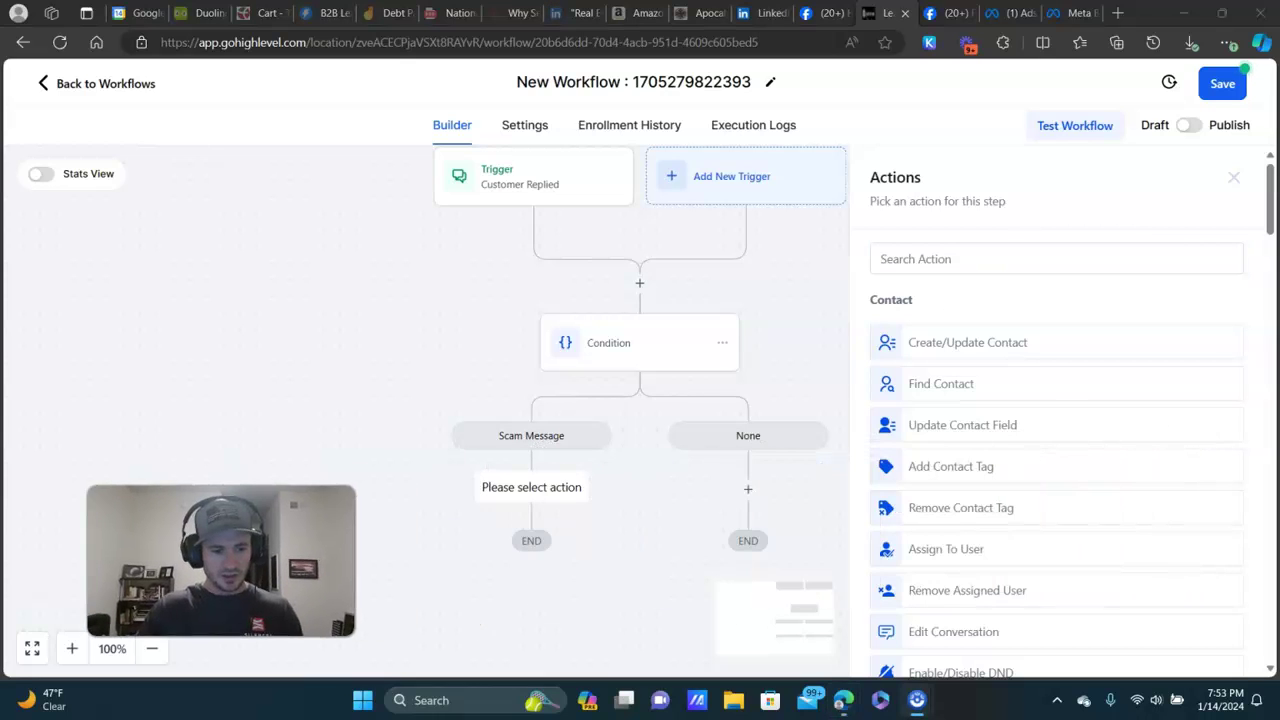
click(995, 256)
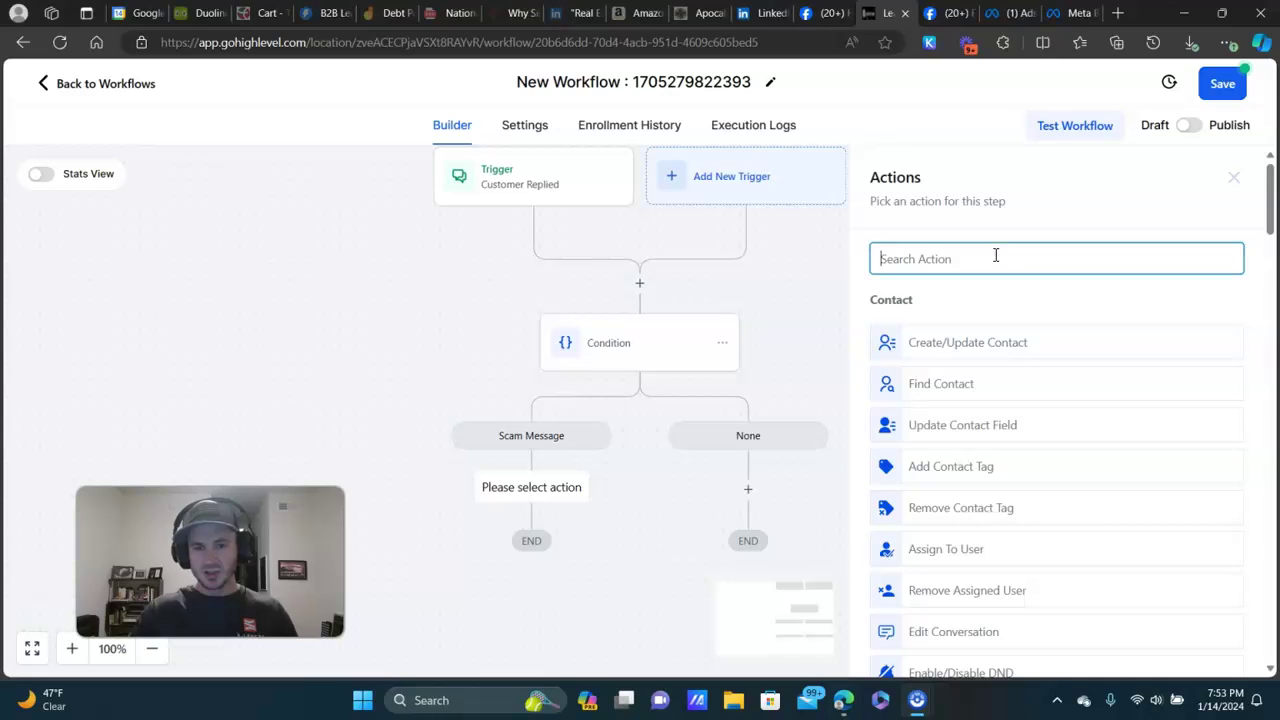
text(dele)
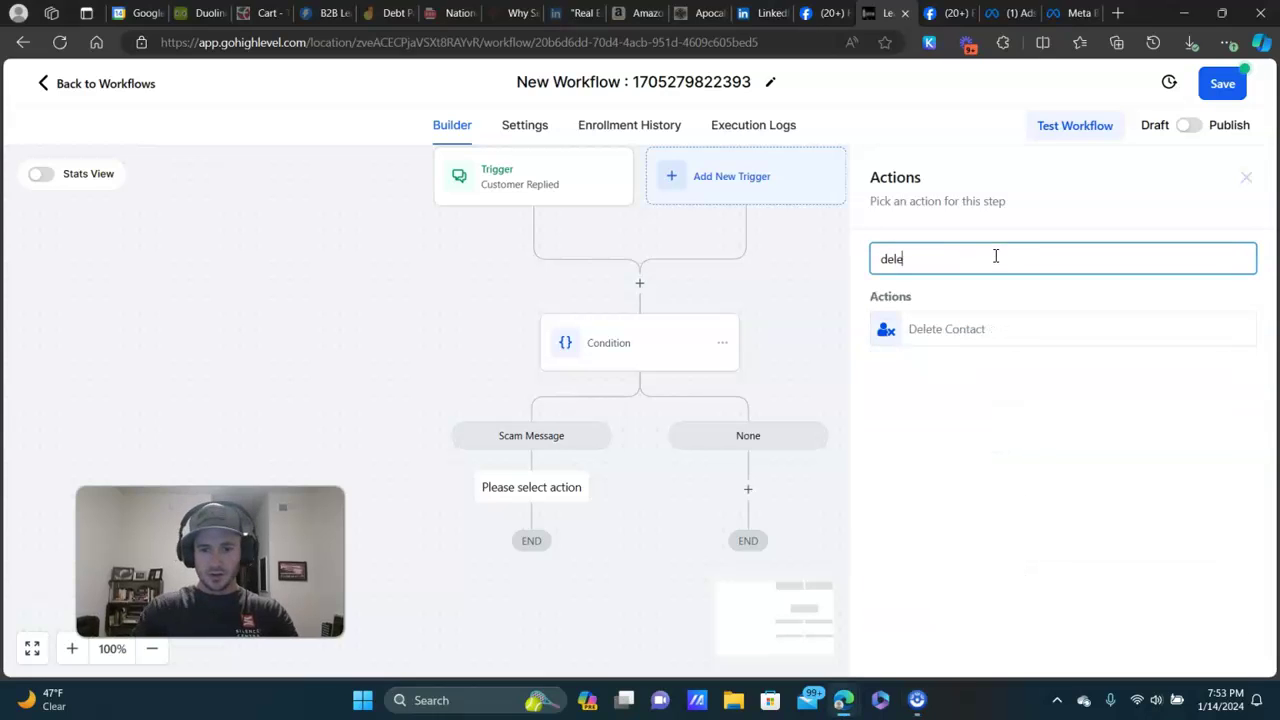
click(935, 330)
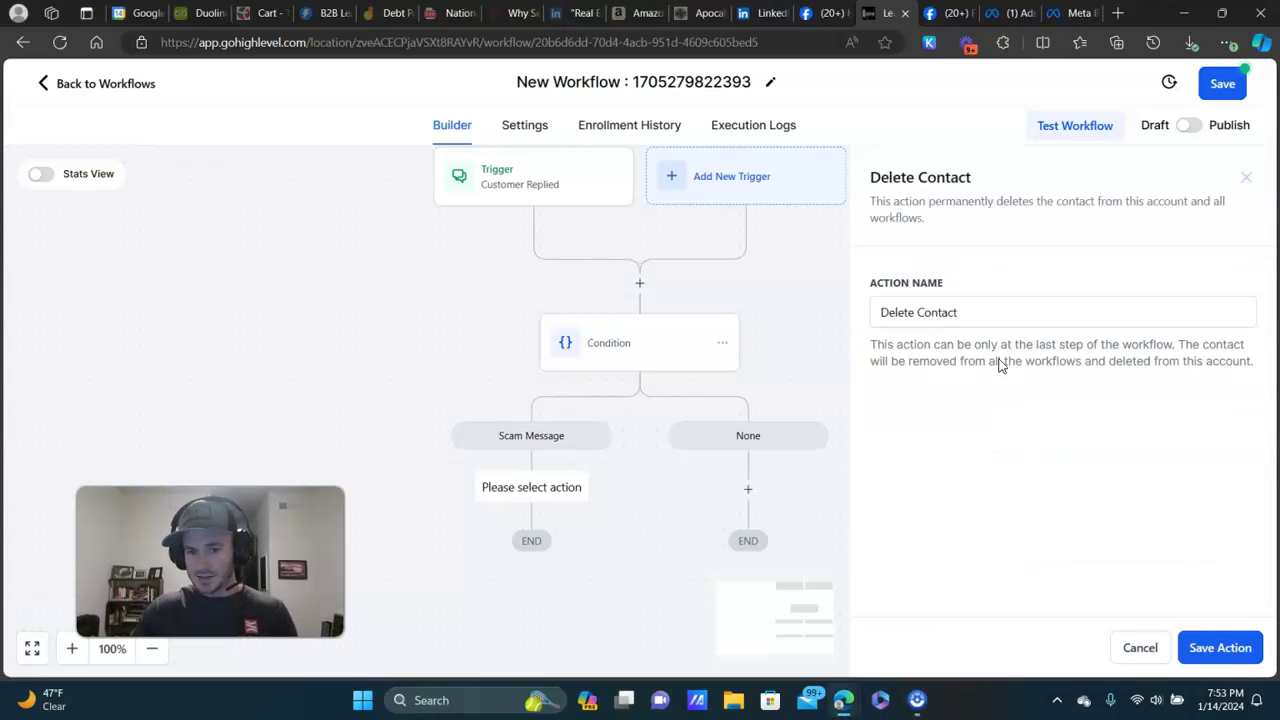
click(1216, 648)
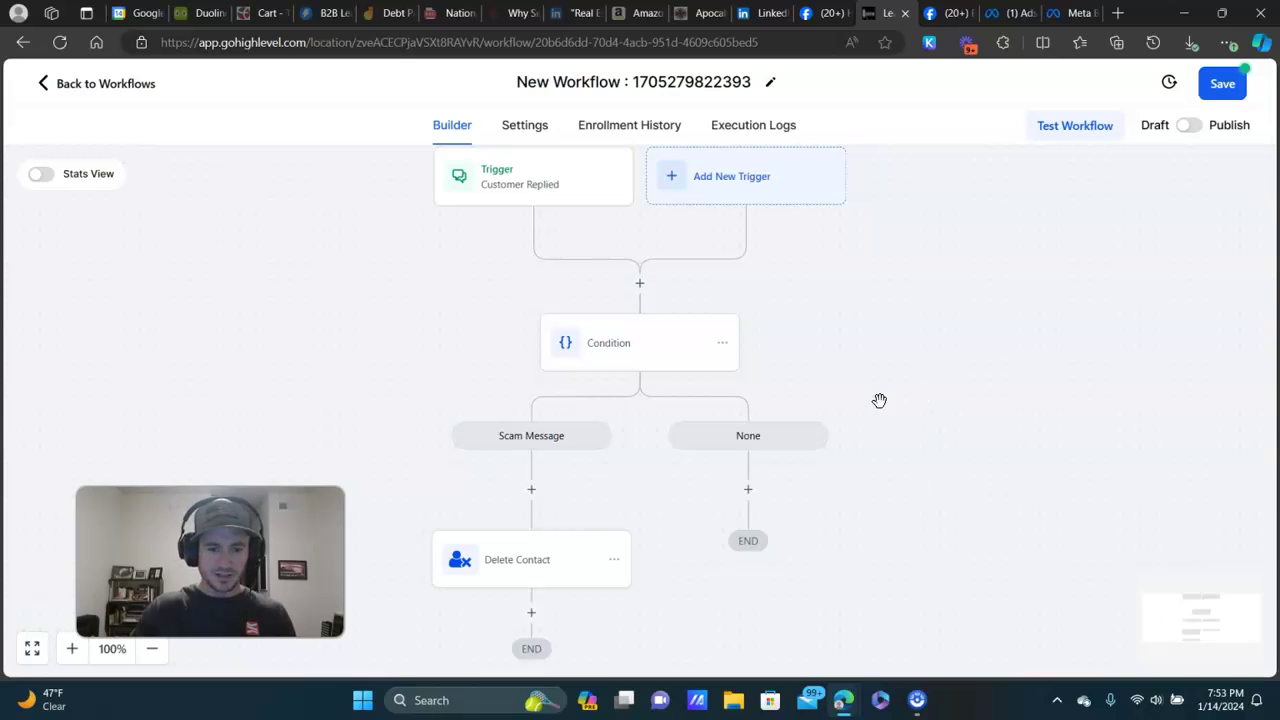
click(1225, 84)
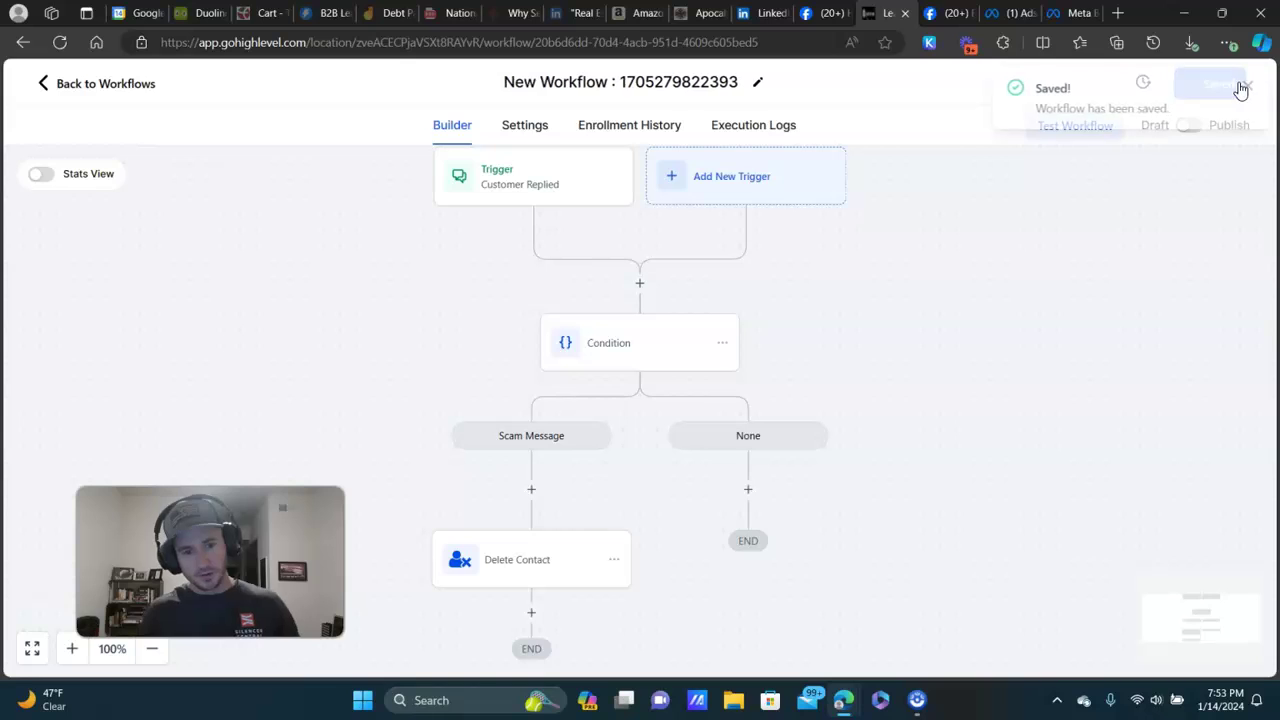